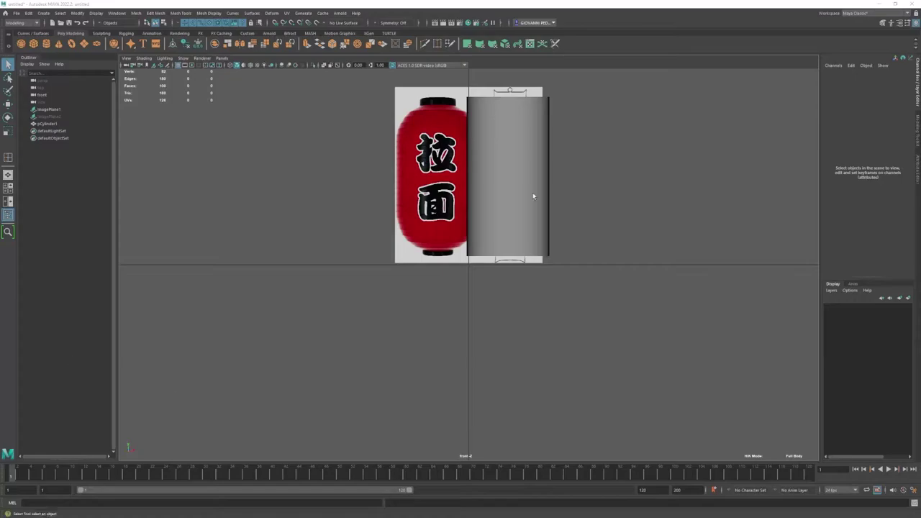
# Step: Fill the cylinder with evenly spaced edge loops using the Multiple edge loops option
pyautogui.press('space')
pyautogui.click(181, 13)
pyautogui.click(193, 92)
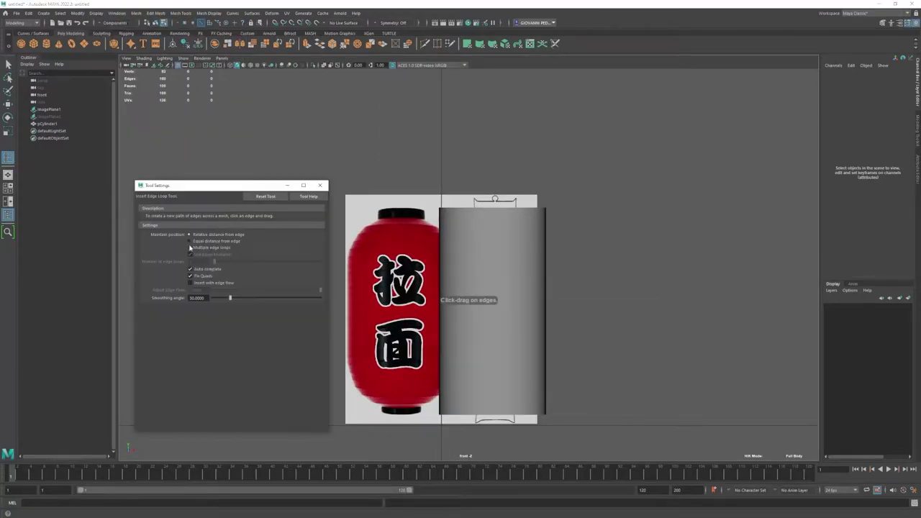
pyautogui.click(190, 247)
pyautogui.click(522, 243)
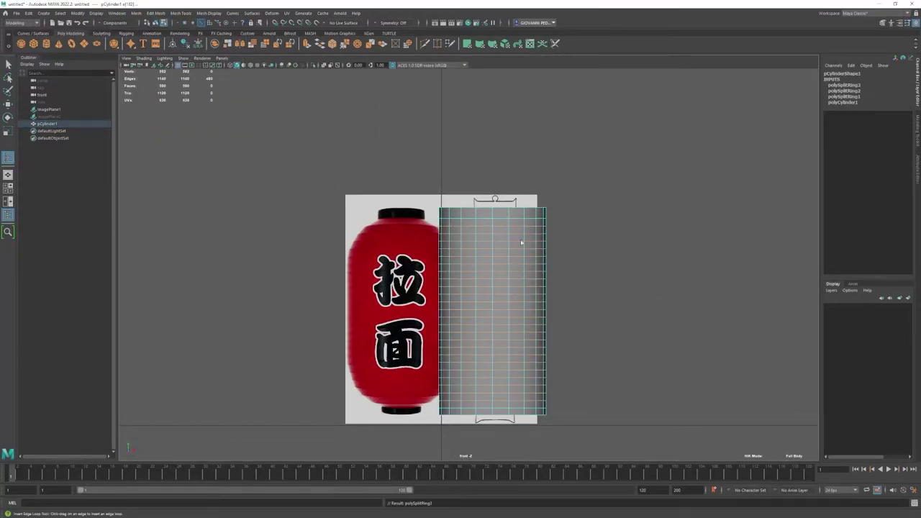
# Step: Extrude the top and bottom rows of faces, undoing a trial scale
pyautogui.press('q')
pyautogui.moveTo(494, 208); pyautogui.dragTo(494, 189, button='right')
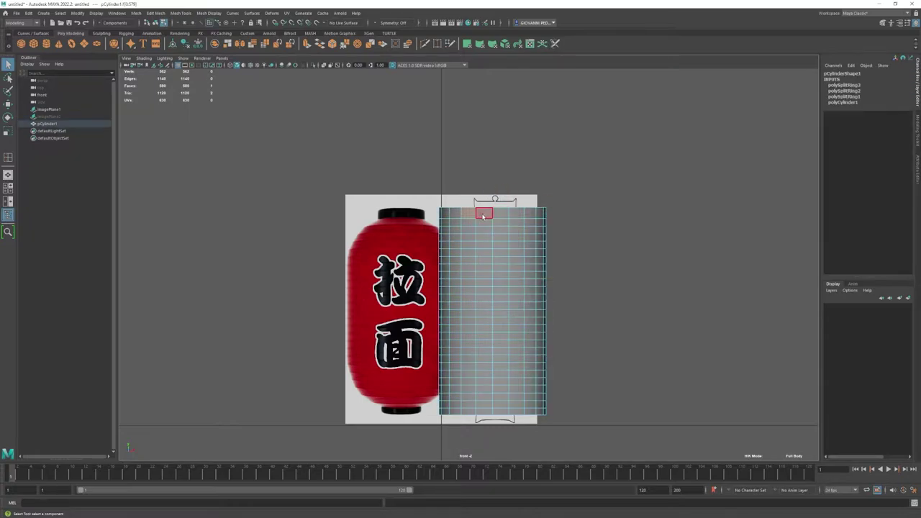
pyautogui.click(479, 209)
pyautogui.keyDown('shift'); pyautogui.click(446, 412); pyautogui.keyUp('shift')
pyautogui.click(917, 133)
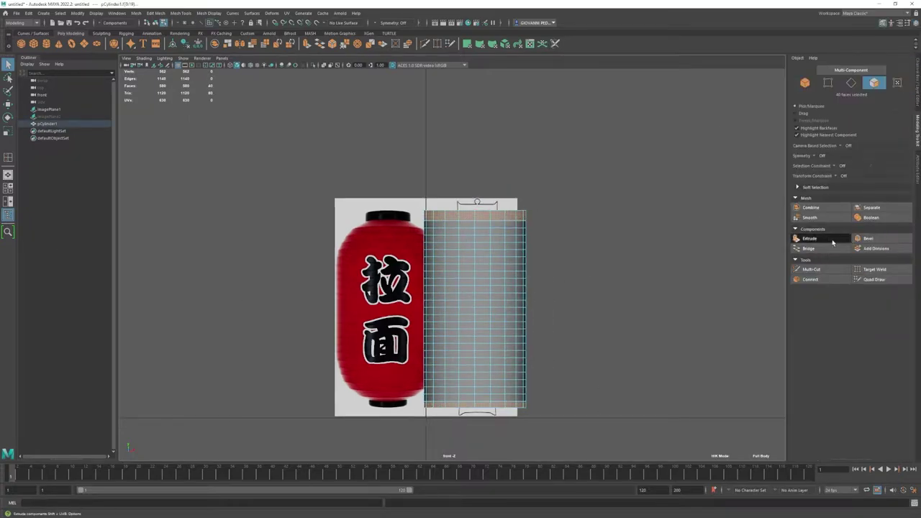
pyautogui.click(809, 238)
pyautogui.press('r')
pyautogui.moveTo(474, 310); pyautogui.dragTo(503, 310)
pyautogui.hotkey('ctrl', 'z')
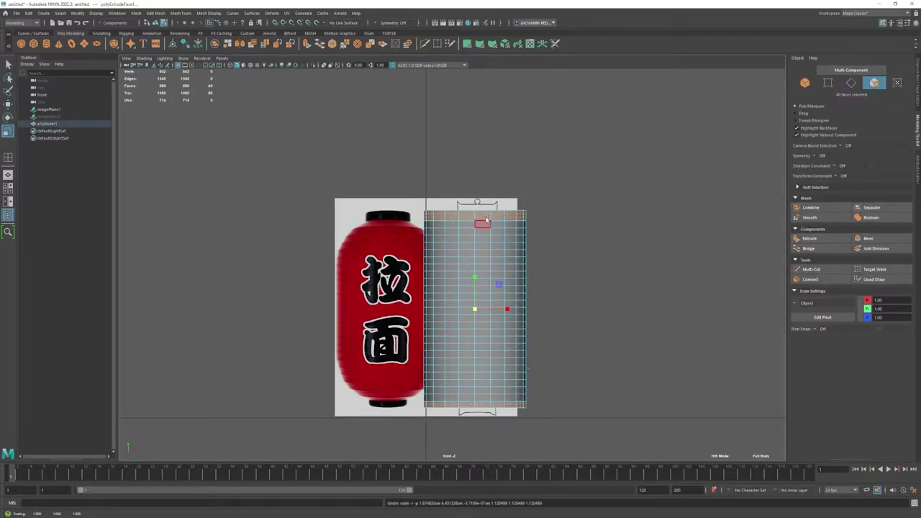
# Step: Insert another set of evenly spaced multiple edge loops across the cylinder
pyautogui.press('F9')
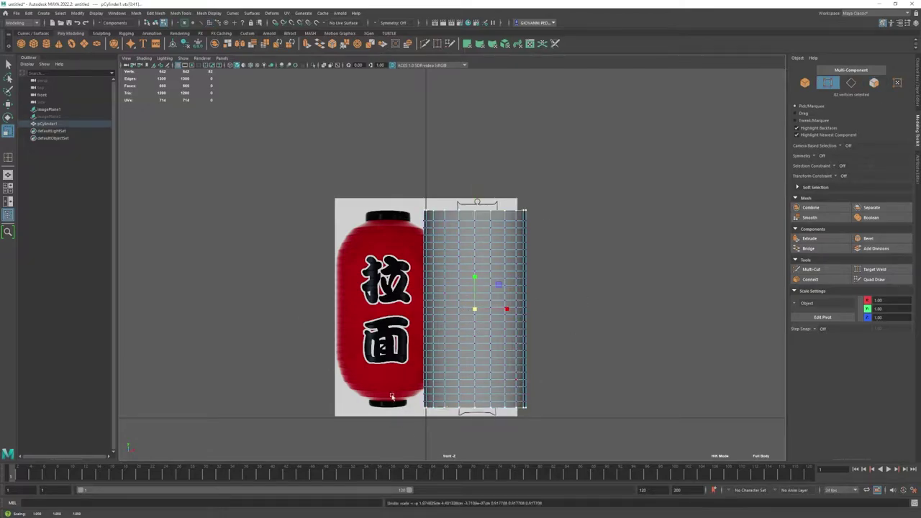
pyautogui.moveTo(372, 187); pyautogui.dragTo(587, 216)
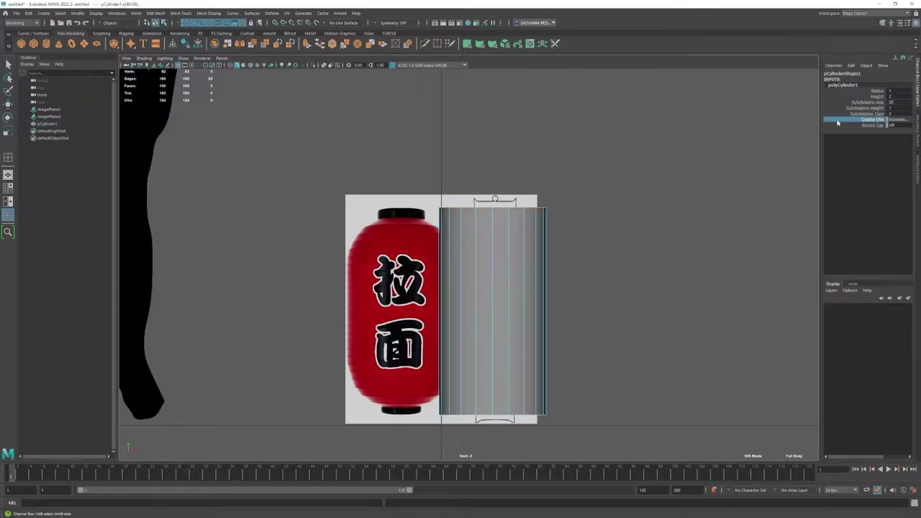
pyautogui.doubleClick(8, 157)
pyautogui.moveTo(440, 300); pyautogui.dragTo(436, 220)
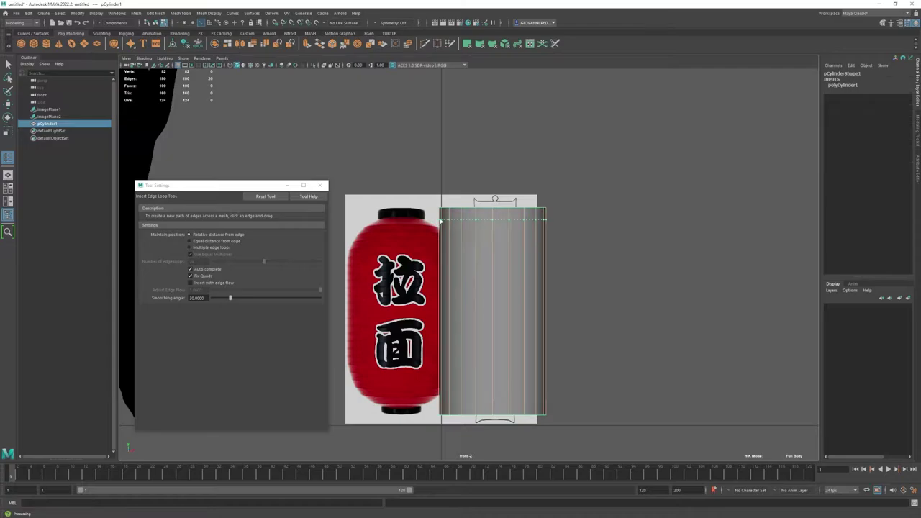
pyautogui.click(441, 411)
pyautogui.click(263, 261)
pyautogui.click(524, 249)
pyautogui.press('q')
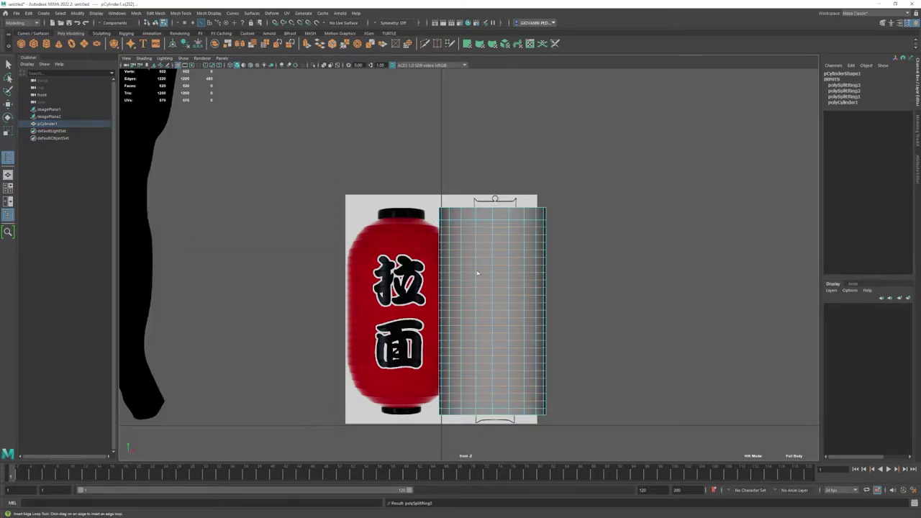
# Step: Check the cylinder's attributes and smooth preview, undoing an accidental scale
pyautogui.hotkey('ctrl', 'a')
pyautogui.rightClick(418, 218)
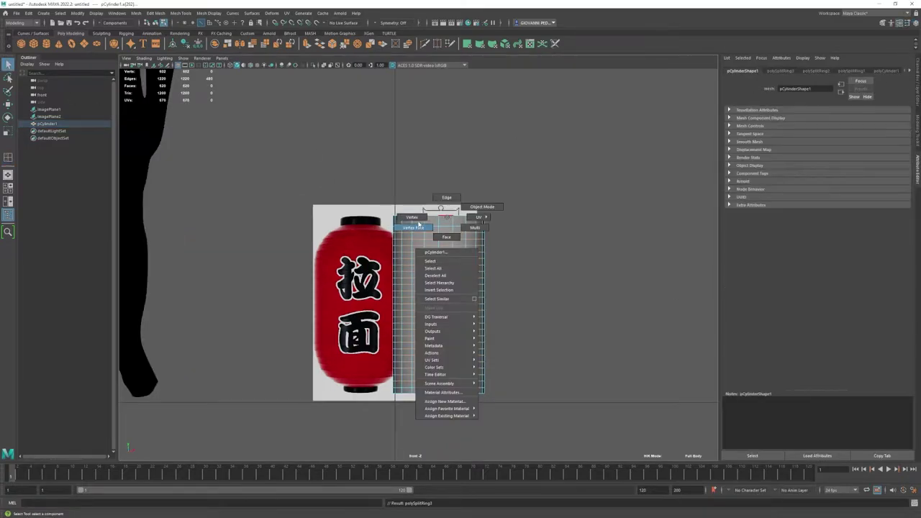
pyautogui.press('r')
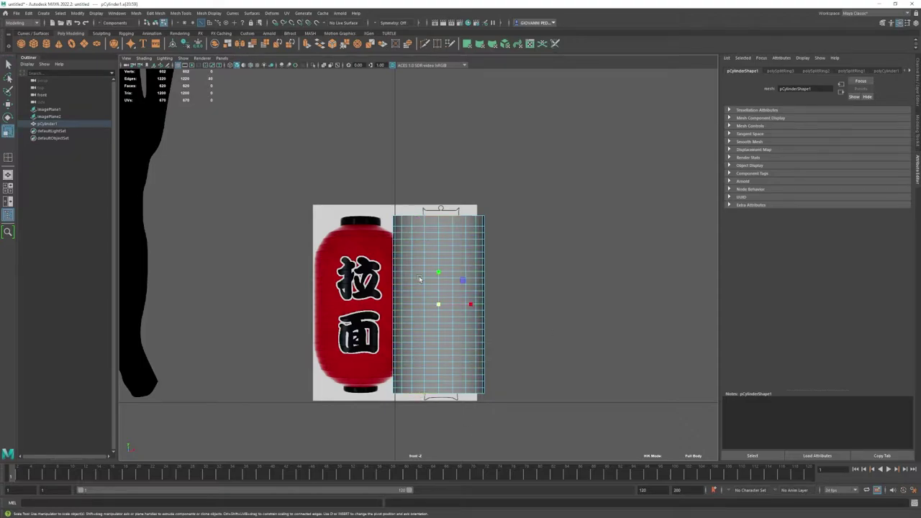
pyautogui.press('3')
pyautogui.press('1')
pyautogui.hotkey('ctrl', 'z')
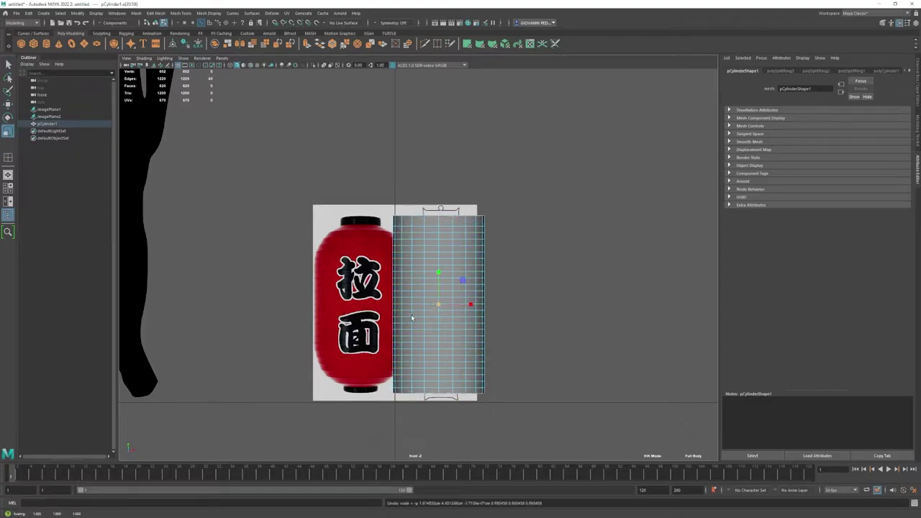
# Step: Pinch the top and bottom vertex rows and end edge loops slightly inward
pyautogui.moveTo(374, 192)
pyautogui.mouseDown()
pyautogui.moveTo(493, 262)
pyautogui.moveTo(526, 259)
pyautogui.mouseUp()
pyautogui.keyDown('shift'); pyautogui.moveTo(375, 341); pyautogui.dragTo(525, 407); pyautogui.keyUp('shift')
pyautogui.moveTo(484, 305); pyautogui.dragTo(468, 305)
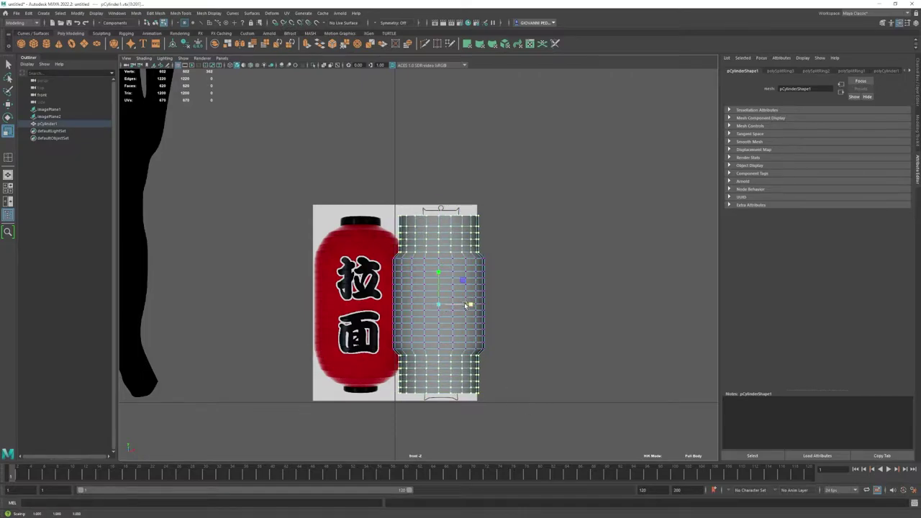
pyautogui.press('space')
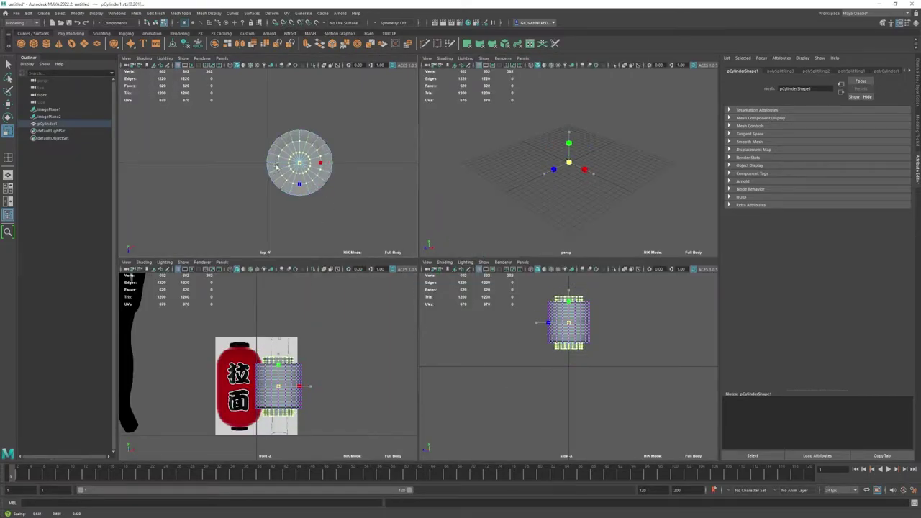
pyautogui.press('F8')
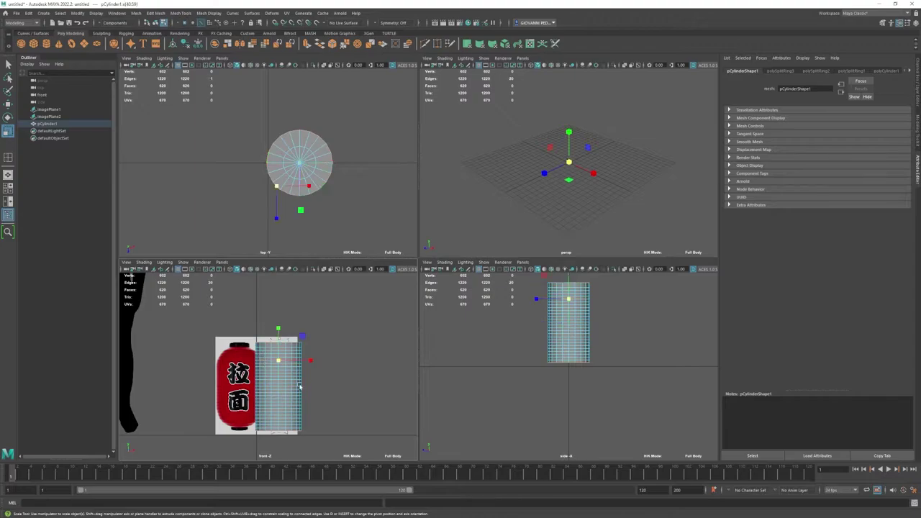
pyautogui.press('space')
pyautogui.keyDown('shift'); pyautogui.doubleClick(407, 253); pyautogui.keyUp('shift')
pyautogui.moveTo(439, 303); pyautogui.dragTo(398, 309)
pyautogui.press('F8')
# Step: Select an end edge loop in edge mode and scale it slightly
pyautogui.press('w')
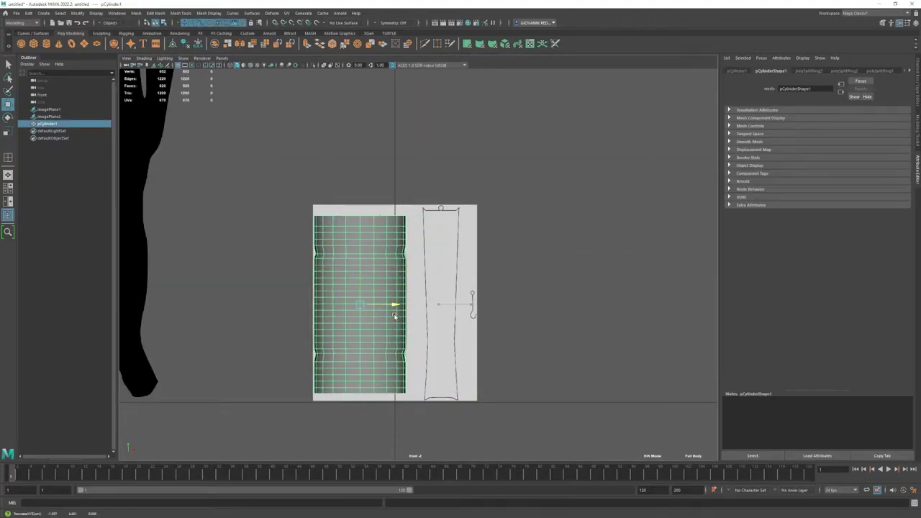
pyautogui.press('F10')
pyautogui.click(358, 245)
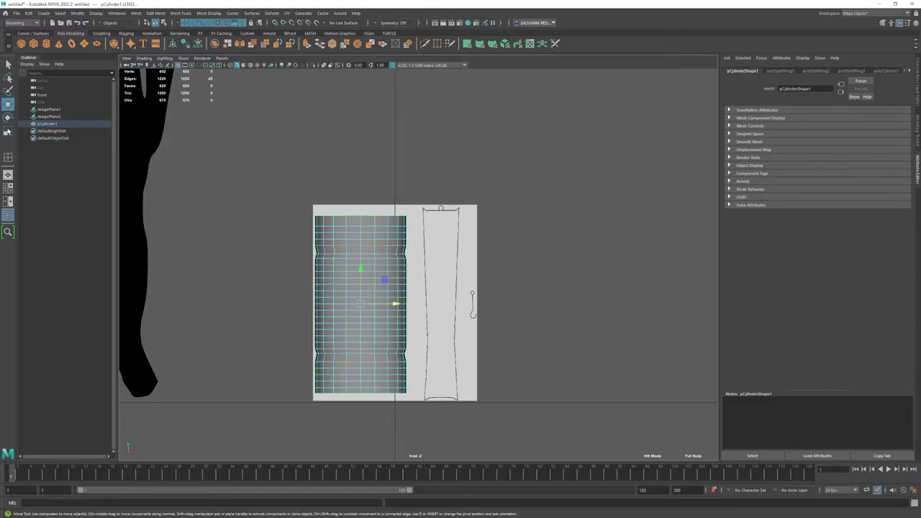
pyautogui.press('r')
pyautogui.moveTo(357, 303); pyautogui.dragTo(354, 308)
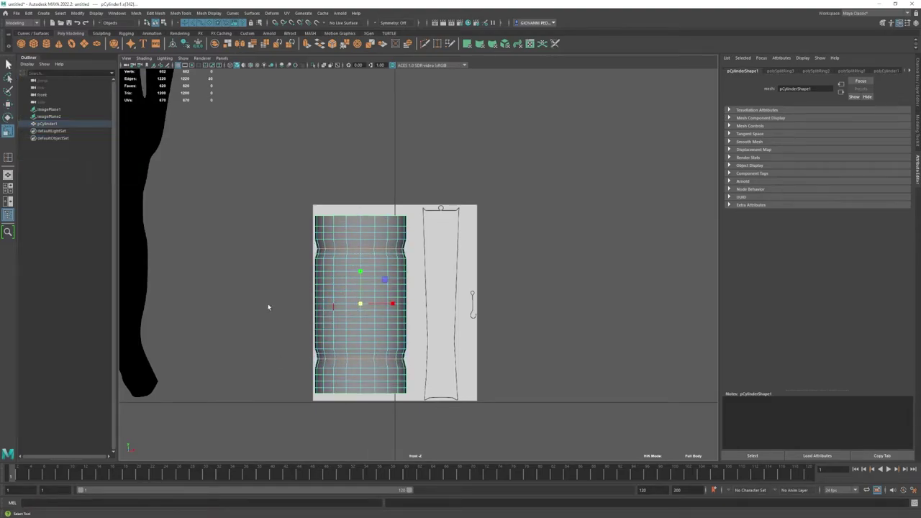
pyautogui.press('q')
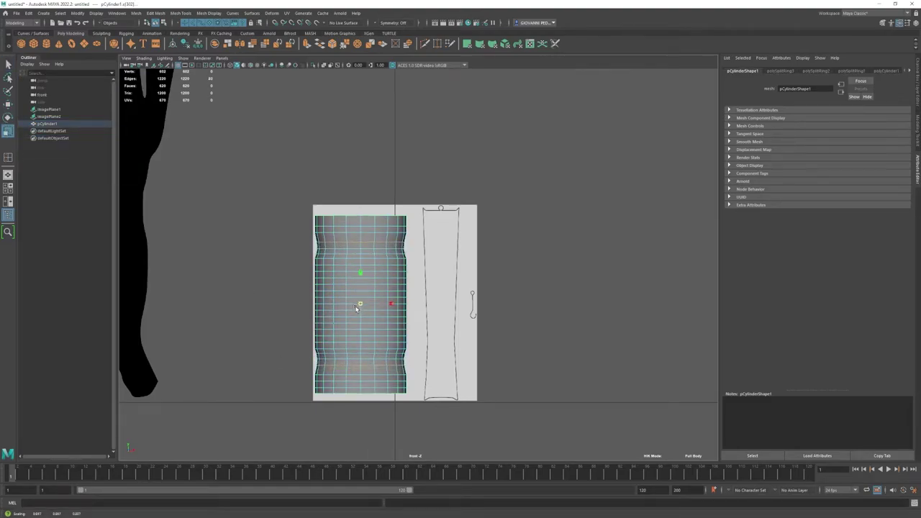
# Step: Taper the top and bottom end loops inward by scaling
pyautogui.press('r')
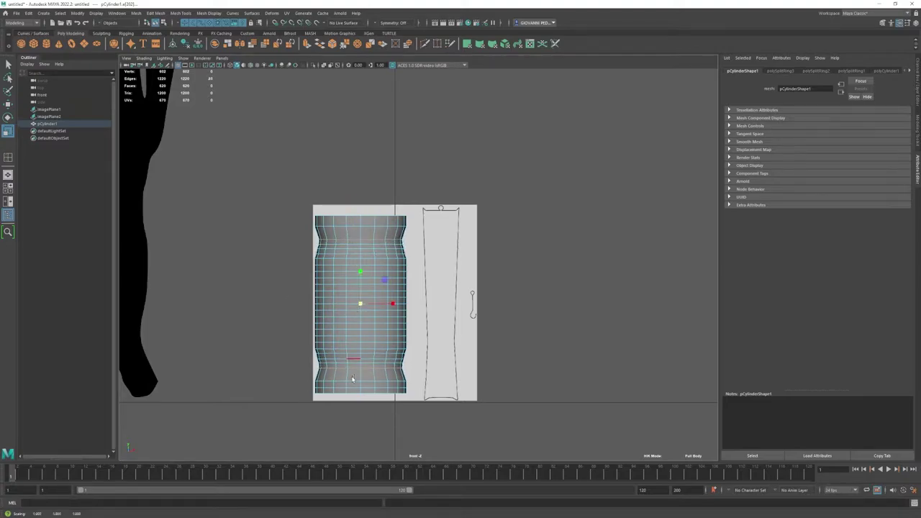
pyautogui.keyDown('shift'); pyautogui.click(352, 219); pyautogui.keyUp('shift')
pyautogui.keyDown('shift'); pyautogui.click(351, 219); pyautogui.keyUp('shift')
pyautogui.keyDown('shift'); pyautogui.click(352, 218); pyautogui.keyUp('shift')
pyautogui.moveTo(352, 218); pyautogui.dragTo(338, 223)
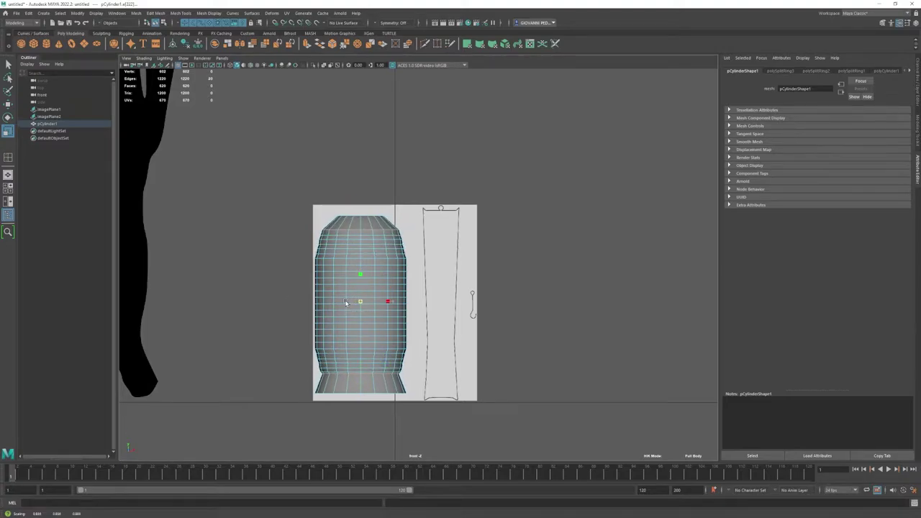
pyautogui.moveTo(359, 393)
pyautogui.mouseDown()
pyautogui.moveTo(341, 393)
pyautogui.moveTo(317, 375)
pyautogui.mouseUp()
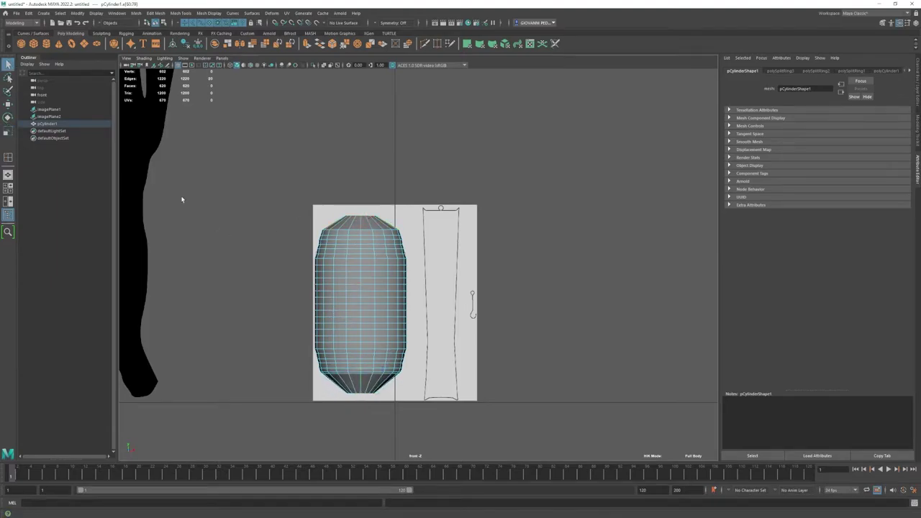
# Step: Move the top loops upward to form a shoulder and short neck
pyautogui.press('w')
pyautogui.moveTo(359, 188); pyautogui.dragTo(359, 183)
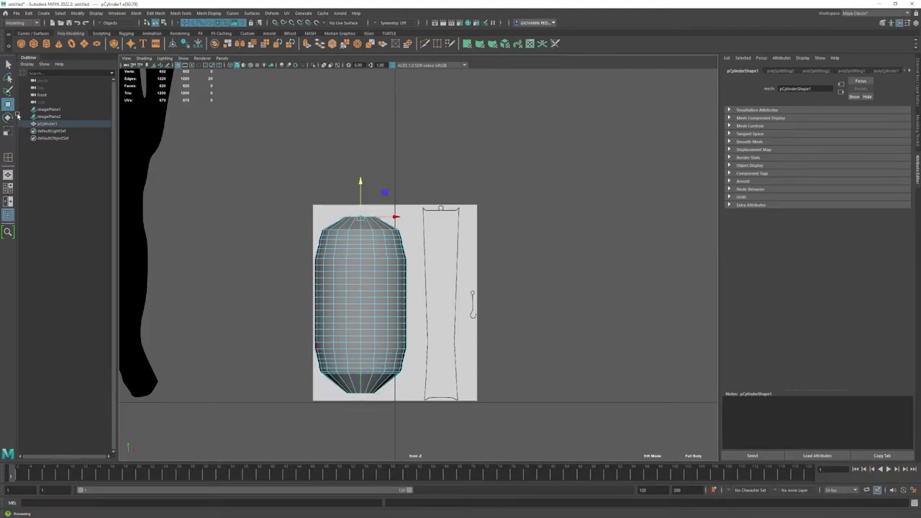
pyautogui.doubleClick(354, 231)
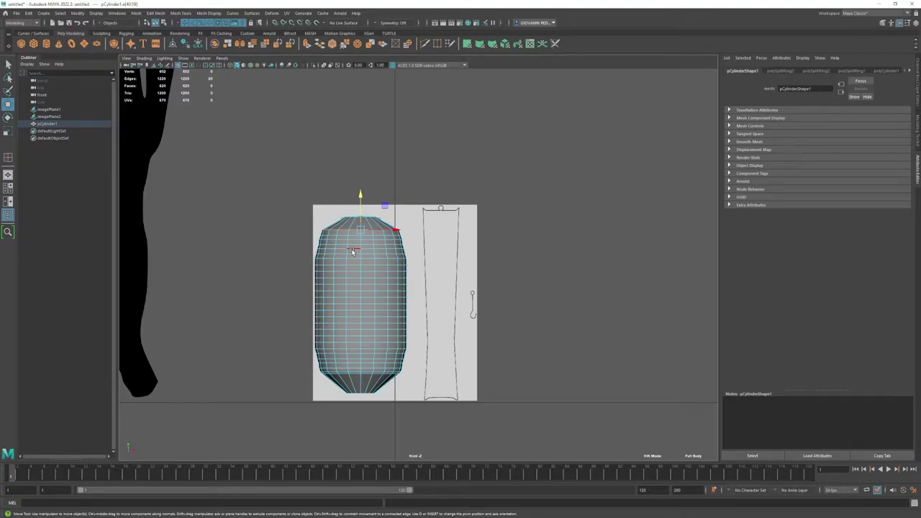
pyautogui.moveTo(360, 198); pyautogui.dragTo(361, 192)
# Step: Widen the top neck loop slightly
pyautogui.press('r')
pyautogui.scroll(2, 338, 180)
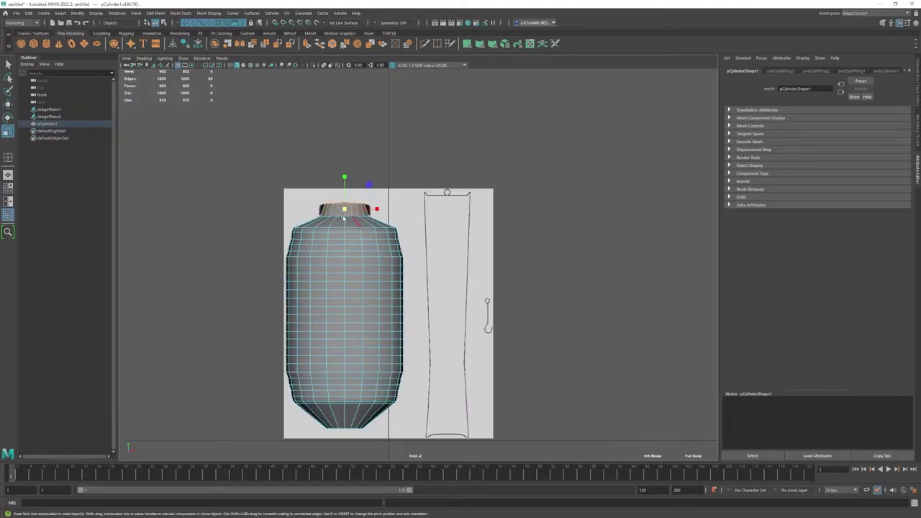
pyautogui.scroll(2, 296, 160)
pyautogui.moveTo(295, 159); pyautogui.dragTo(301, 162)
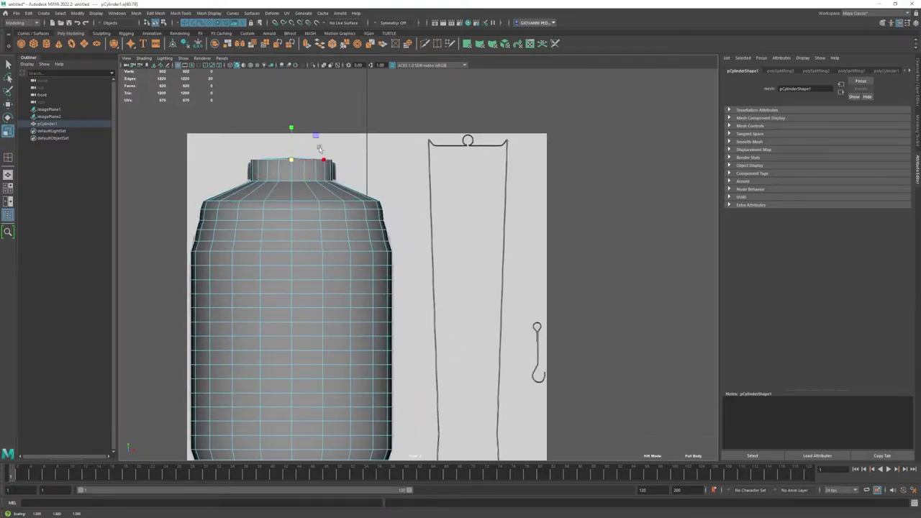
pyautogui.press('w')
# Step: Select the shoulder edge loops and scale them to round the shoulder
pyautogui.press('r')
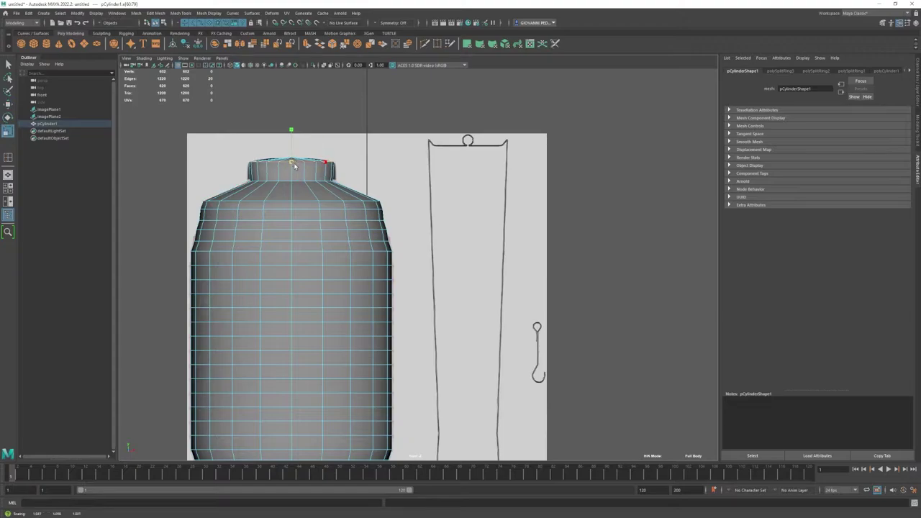
pyautogui.doubleClick(293, 201)
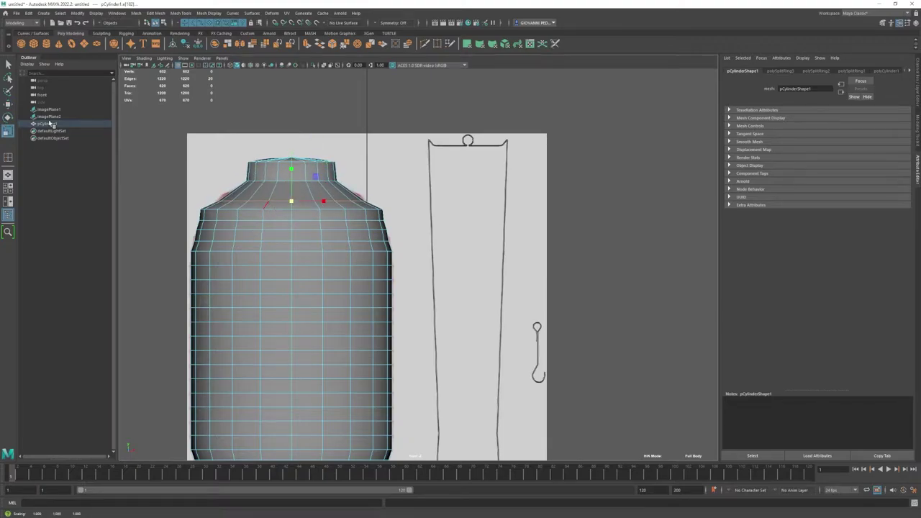
pyautogui.doubleClick(301, 210)
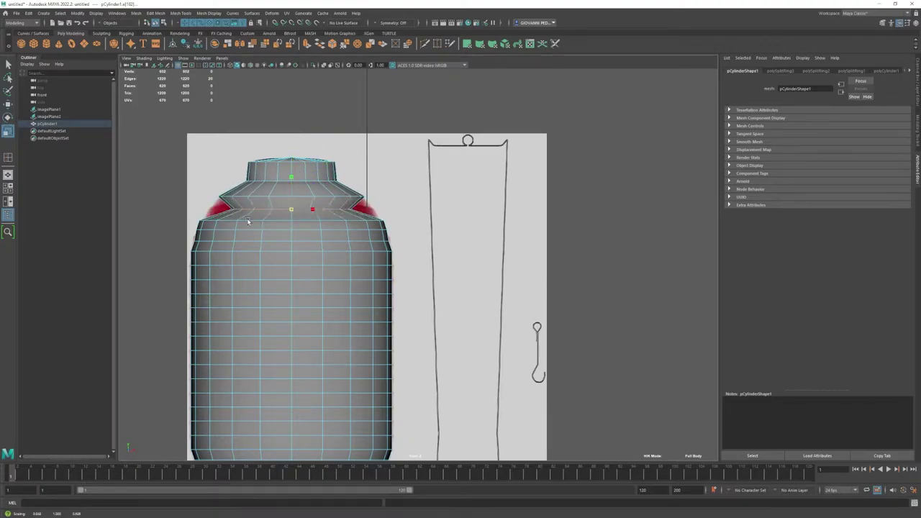
pyautogui.doubleClick(290, 220)
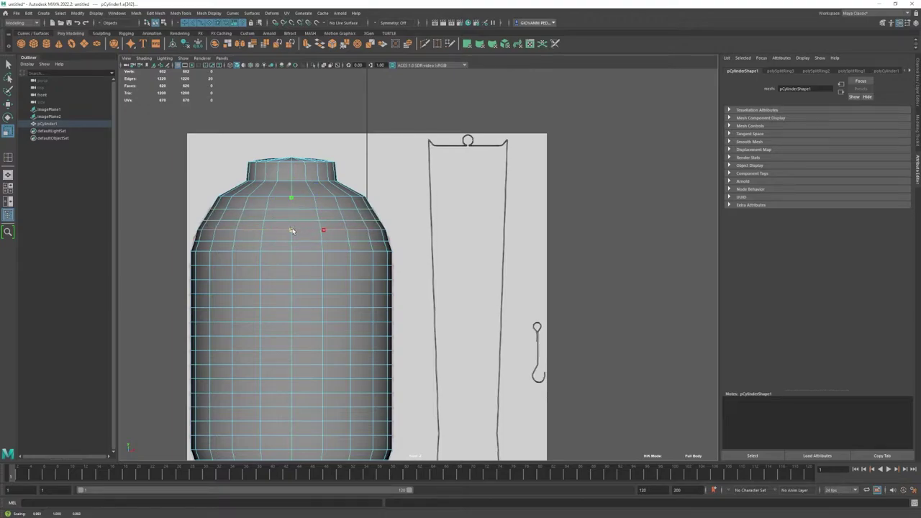
pyautogui.doubleClick(277, 241)
pyautogui.moveTo(292, 241); pyautogui.dragTo(295, 243)
# Step: Select successive body edge loops and pinch them slightly inward for ribbing
pyautogui.doubleClick(291, 231)
pyautogui.doubleClick(206, 251)
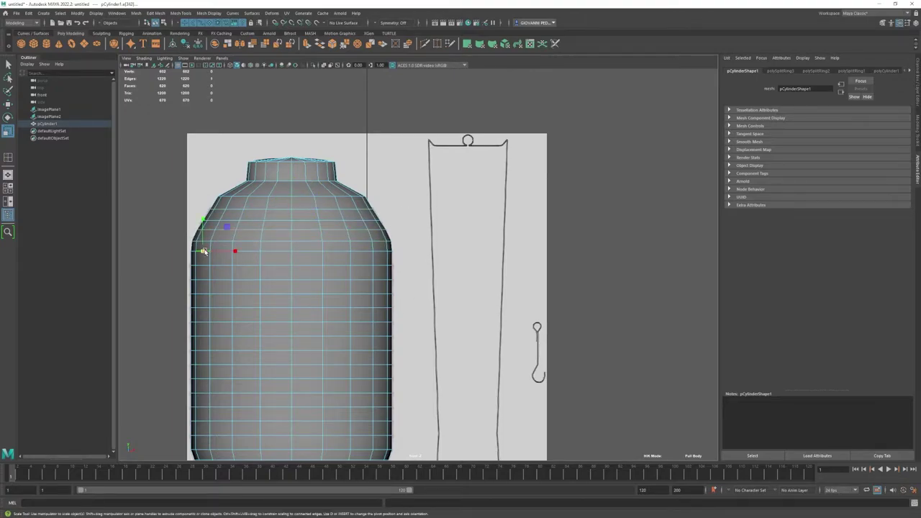
pyautogui.doubleClick(290, 266)
pyautogui.doubleClick(279, 280)
pyautogui.doubleClick(281, 285)
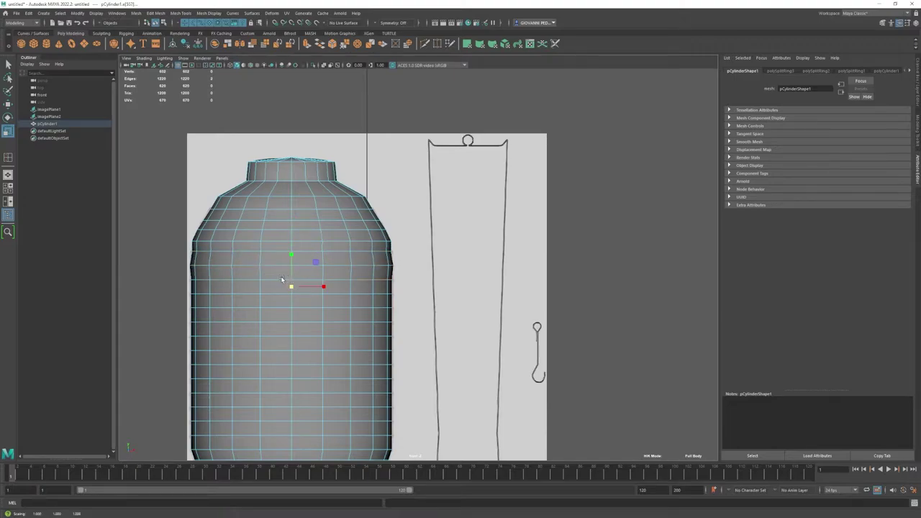
pyautogui.doubleClick(244, 295)
pyautogui.doubleClick(274, 308)
pyautogui.doubleClick(284, 323)
pyautogui.doubleClick(241, 336)
pyautogui.doubleClick(250, 351)
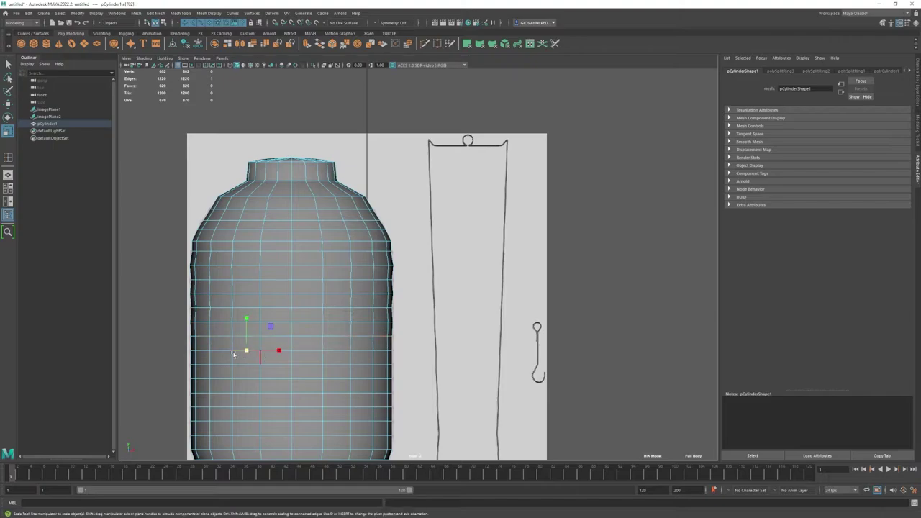
pyautogui.scroll(-3, 297, 355)
pyautogui.scroll(2, 312, 350)
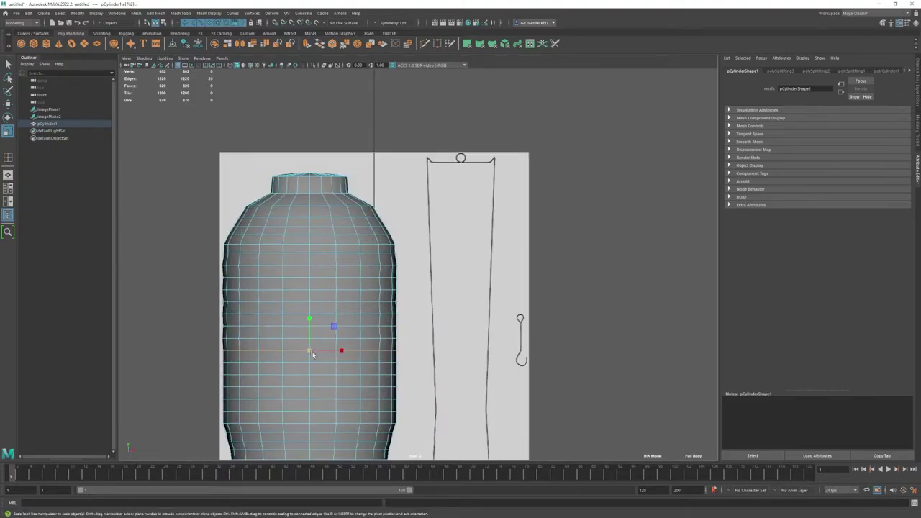
pyautogui.moveTo(312, 350); pyautogui.dragTo(308, 353)
# Step: Select edge loops further down the lantern body
pyautogui.click(270, 381)
pyautogui.doubleClick(303, 412)
pyautogui.doubleClick(309, 425)
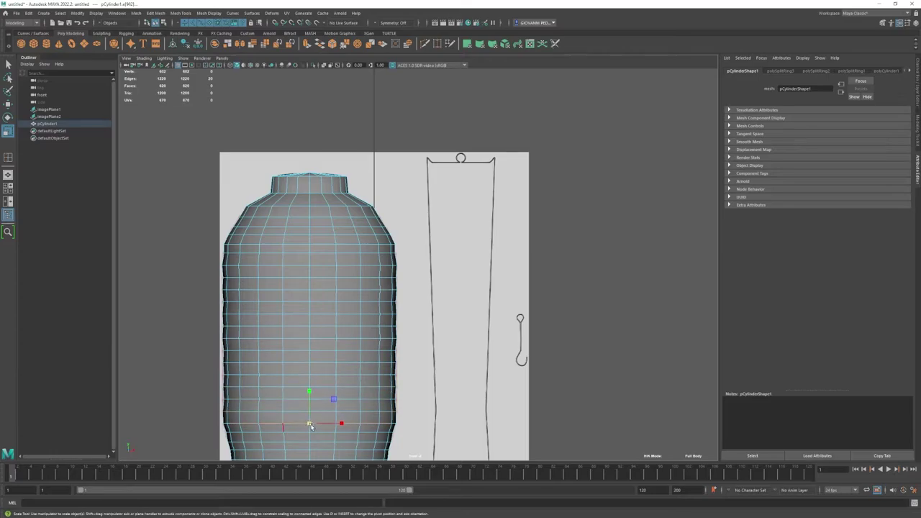
pyautogui.scroll(-3, 357, 390)
# Step: Select the bottom edge loop and pull it down to start a neck
pyautogui.doubleClick(342, 395)
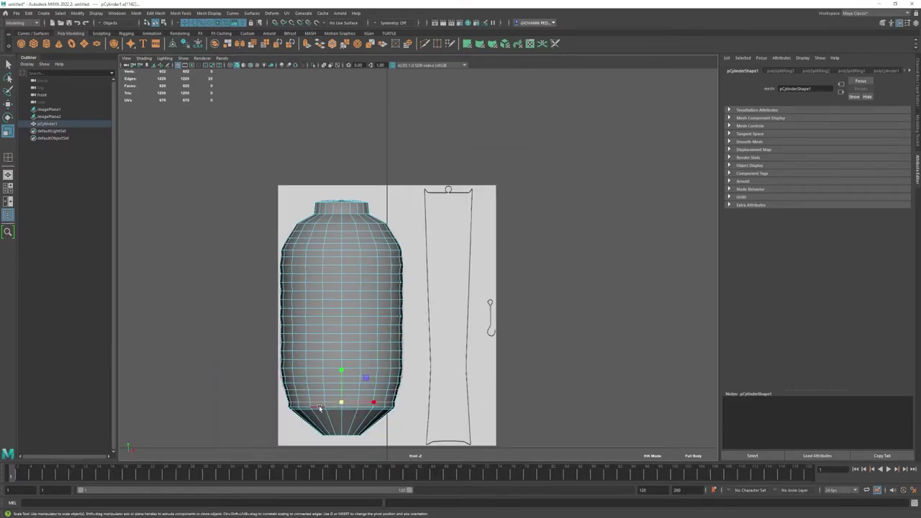
pyautogui.doubleClick(341, 408)
pyautogui.doubleClick(343, 434)
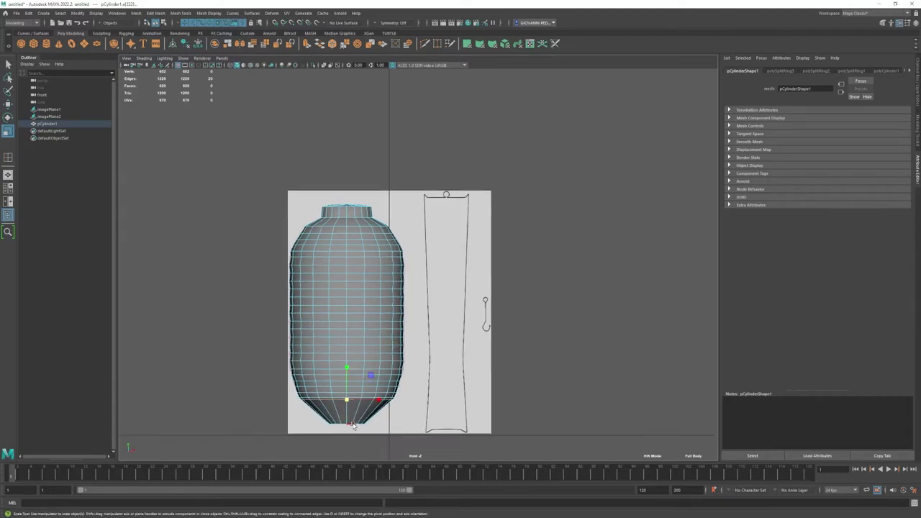
pyautogui.scroll(-1, 344, 428)
pyautogui.keyDown('alt'); pyautogui.moveTo(336, 376); pyautogui.dragTo(353, 315, button='middle'); pyautogui.keyUp('alt')
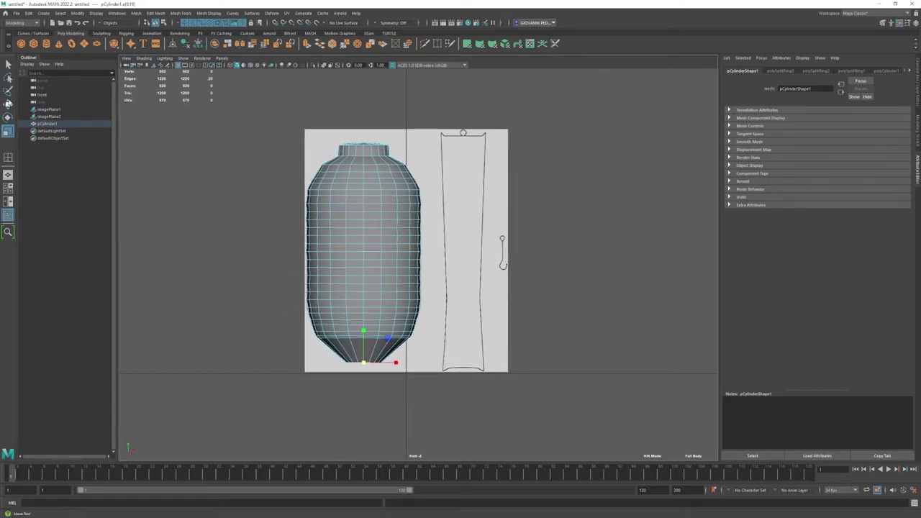
pyautogui.moveTo(363, 332); pyautogui.dragTo(387, 328)
# Step: Scale the bottom ring inward to narrow the base neck
pyautogui.press('r')
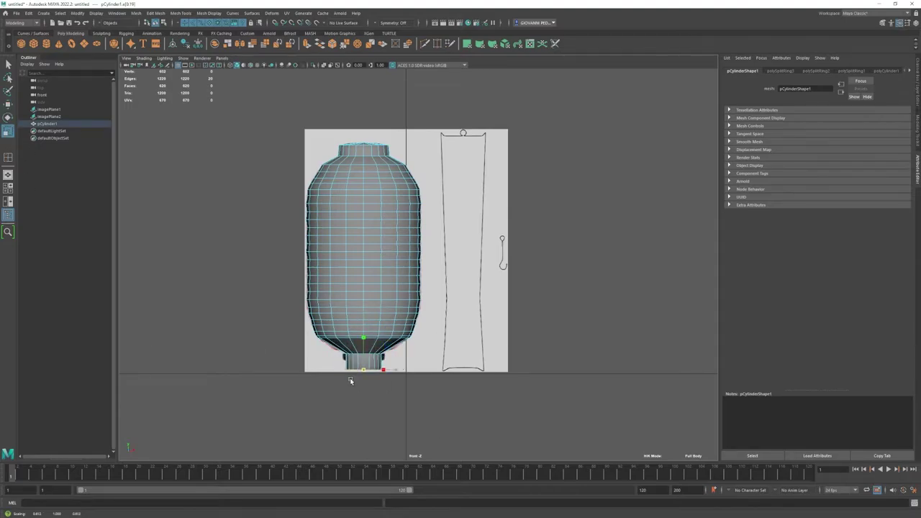
pyautogui.press('w')
pyautogui.hotkey('ctrl', 'z')
pyautogui.press('r')
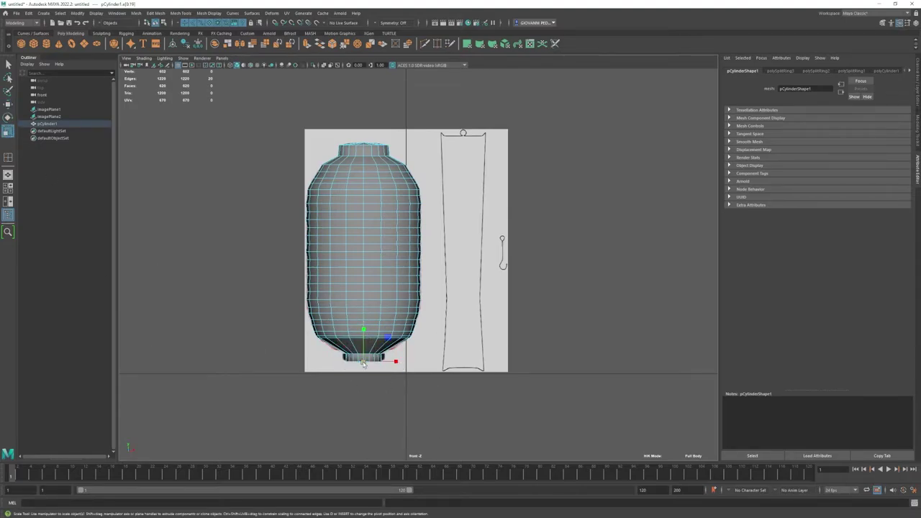
pyautogui.scroll(2, 367, 363)
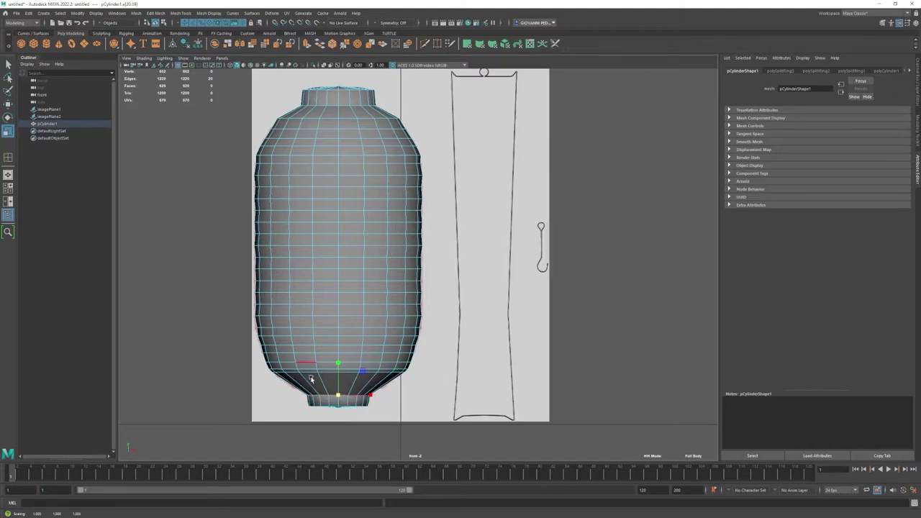
pyautogui.moveTo(337, 395); pyautogui.dragTo(316, 309)
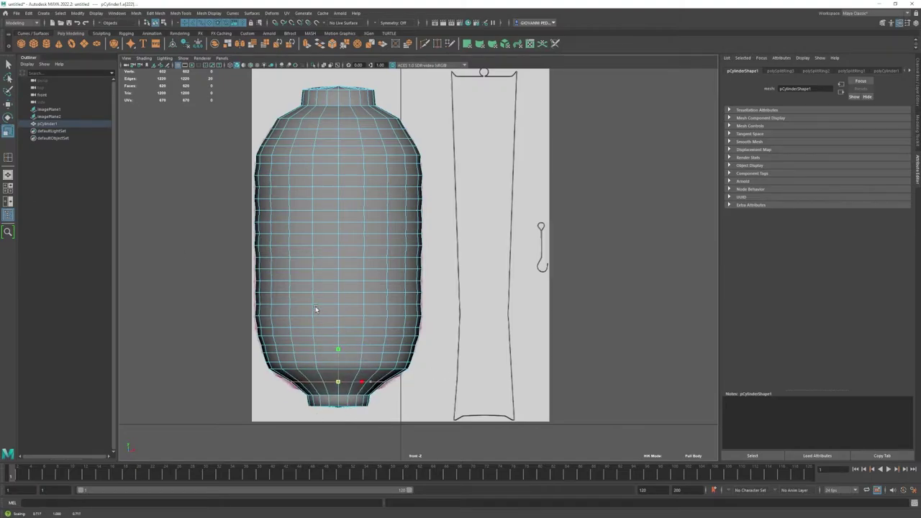
pyautogui.keyDown('alt'); pyautogui.moveTo(16, 328); pyautogui.dragTo(296, 156); pyautogui.keyUp('alt')
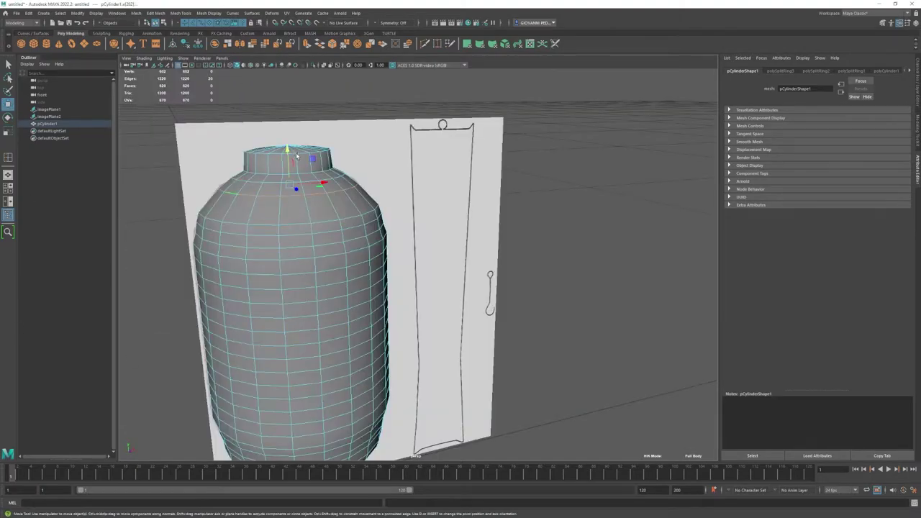
# Step: Select lower body edge loops while orbiting around the lantern, then return to front view
pyautogui.doubleClick(235, 224)
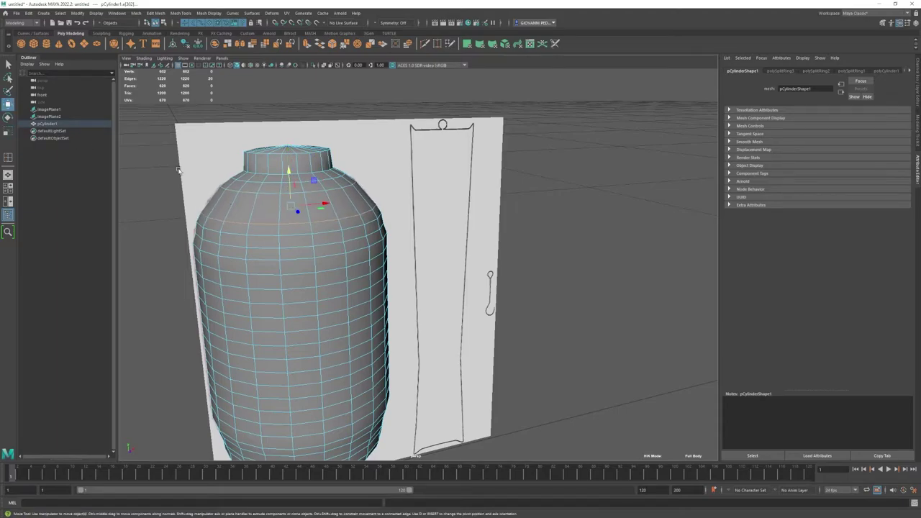
pyautogui.press('r')
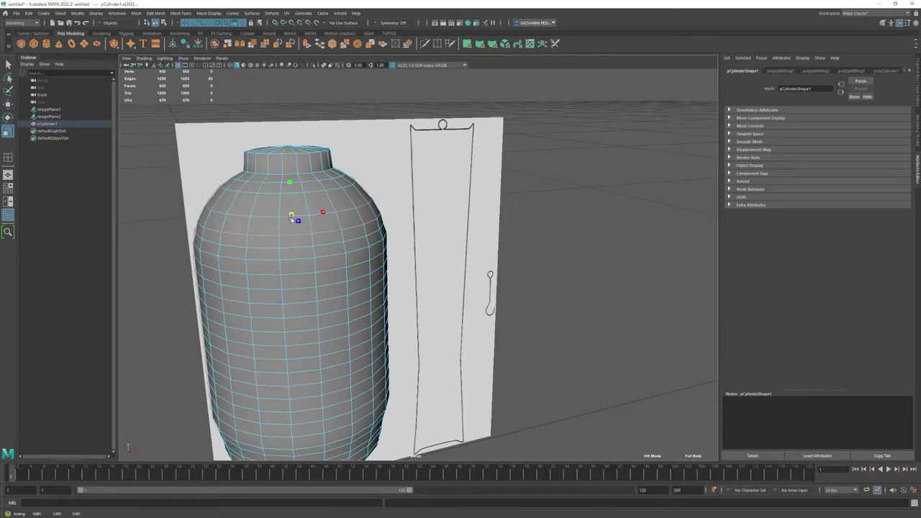
pyautogui.keyDown('alt'); pyautogui.moveTo(277, 237); pyautogui.dragTo(327, 298); pyautogui.keyUp('alt')
pyautogui.doubleClick(275, 416)
pyautogui.keyDown('alt'); pyautogui.moveTo(274, 416); pyautogui.dragTo(243, 345); pyautogui.keyUp('alt')
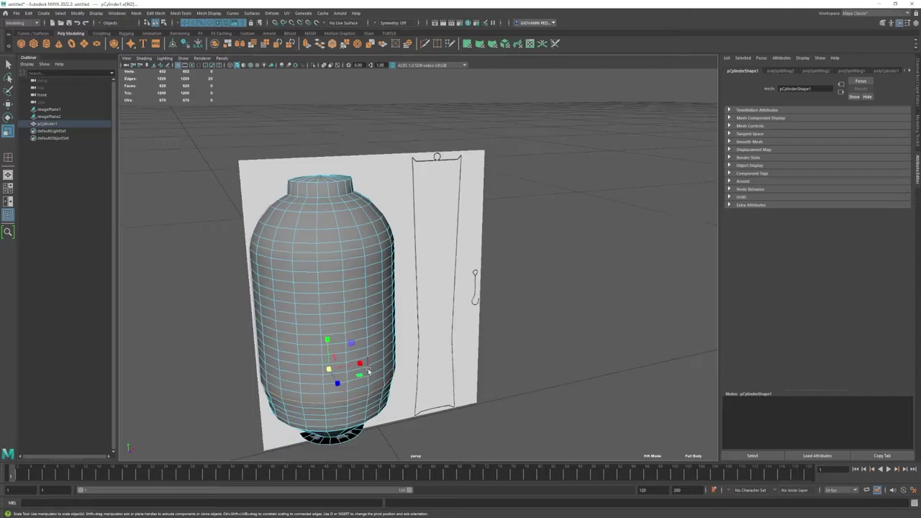
pyautogui.press('space')
pyautogui.press('space')
# Step: Notch the loop near the base inward and move the bottom loop into a narrow neck
pyautogui.scroll(2, 336, 334)
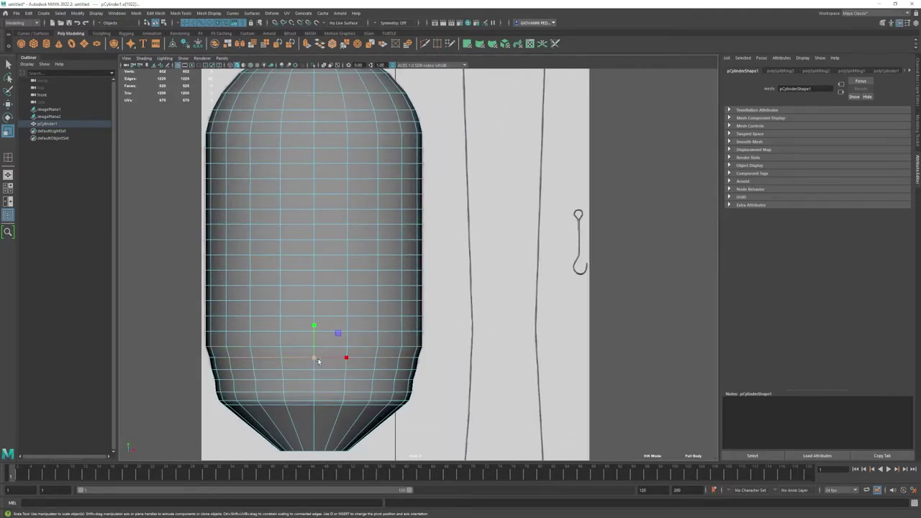
pyautogui.doubleClick(294, 376)
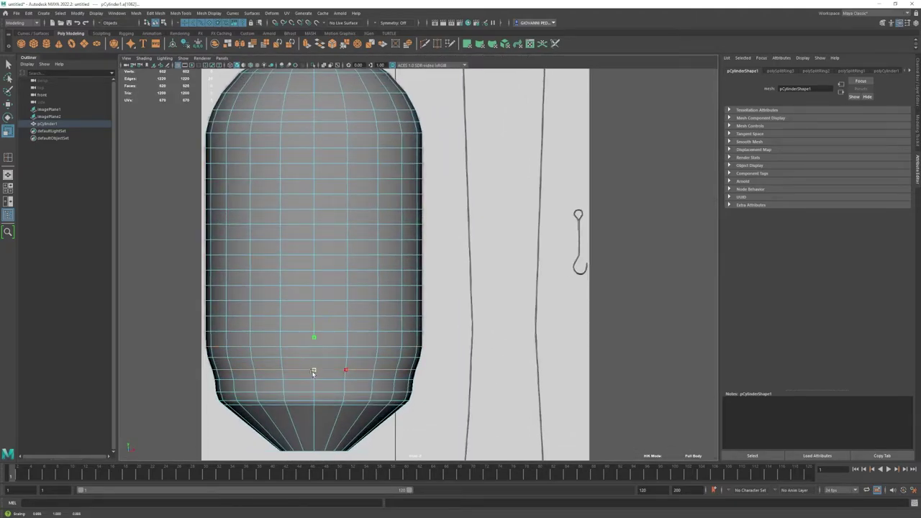
pyautogui.moveTo(314, 380); pyautogui.dragTo(314, 403)
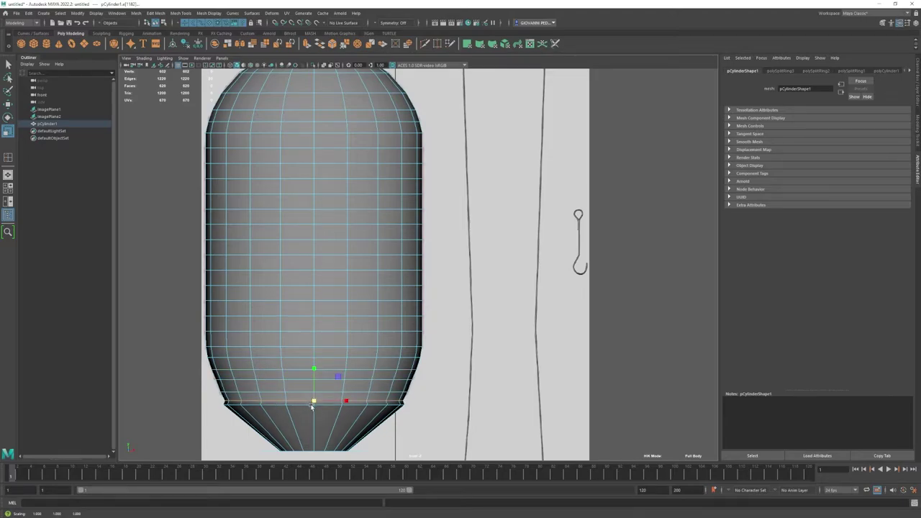
pyautogui.press('a')
pyautogui.press('w')
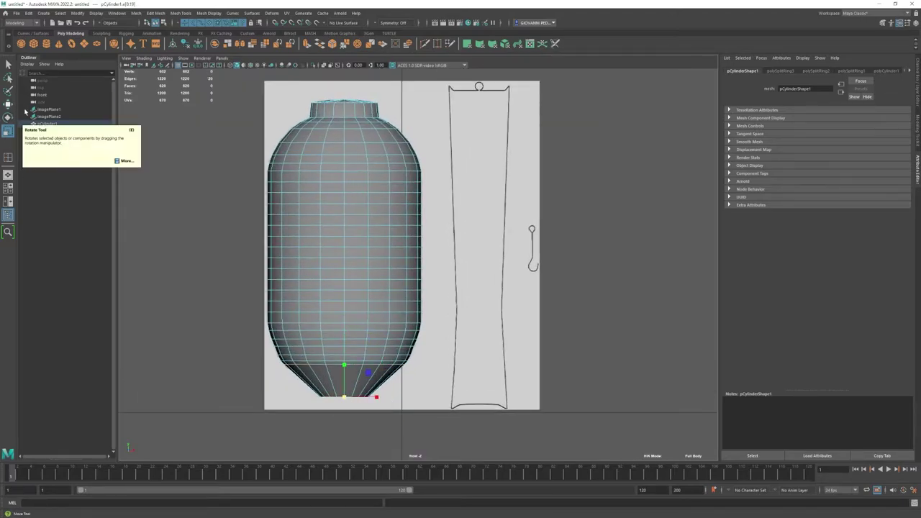
pyautogui.moveTo(343, 363); pyautogui.dragTo(346, 331)
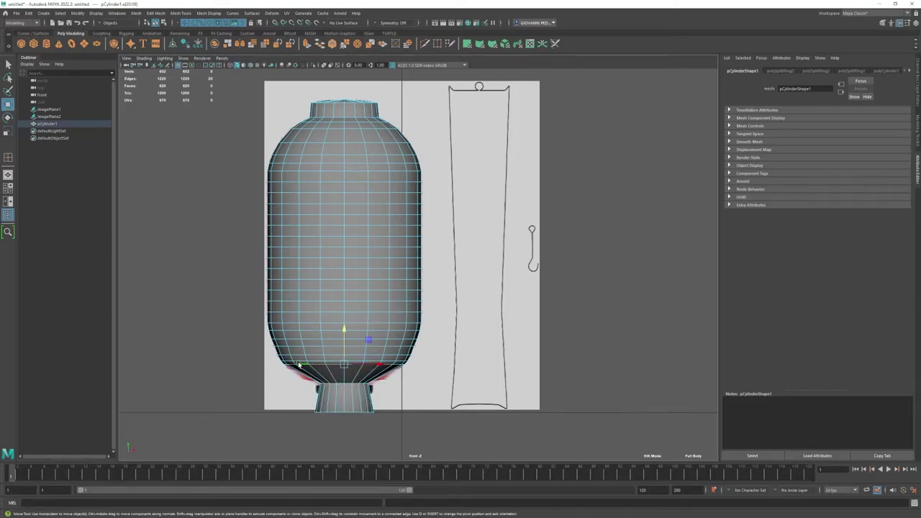
# Step: Raise the neck's bottom loop into a short thin rim and show the four-view layout
pyautogui.press('r')
pyautogui.doubleClick(345, 347)
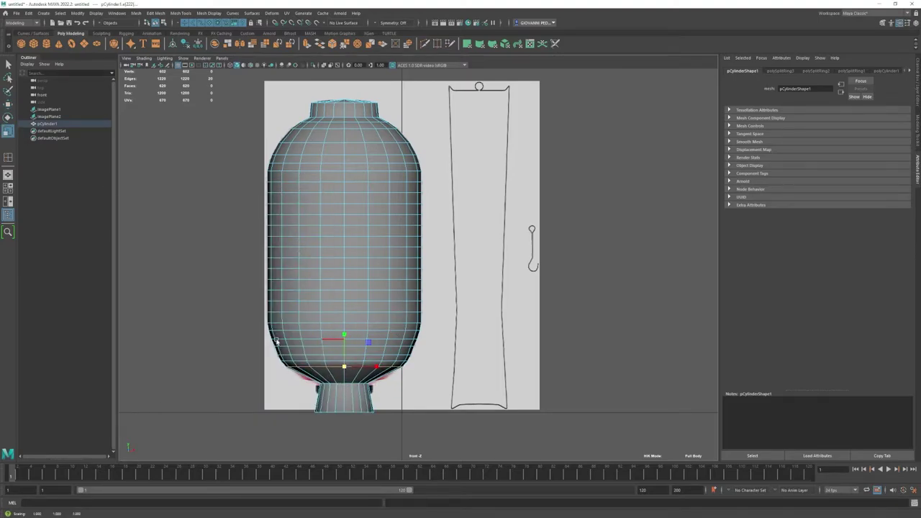
pyautogui.doubleClick(344, 331)
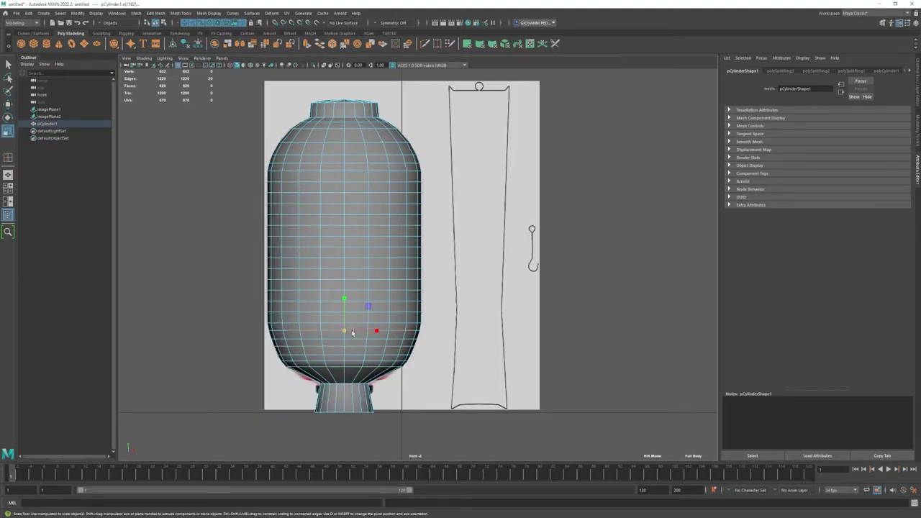
pyautogui.doubleClick(333, 377)
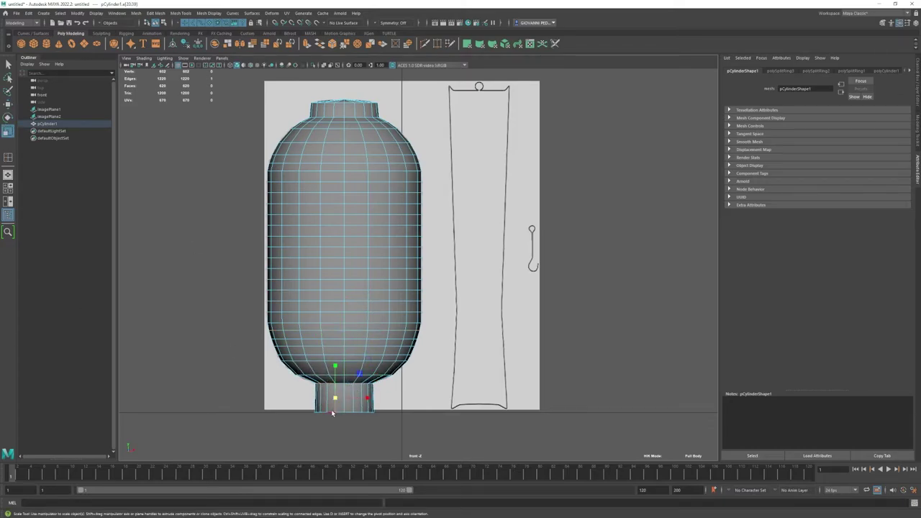
pyautogui.doubleClick(324, 412)
pyautogui.moveTo(323, 414); pyautogui.dragTo(343, 396)
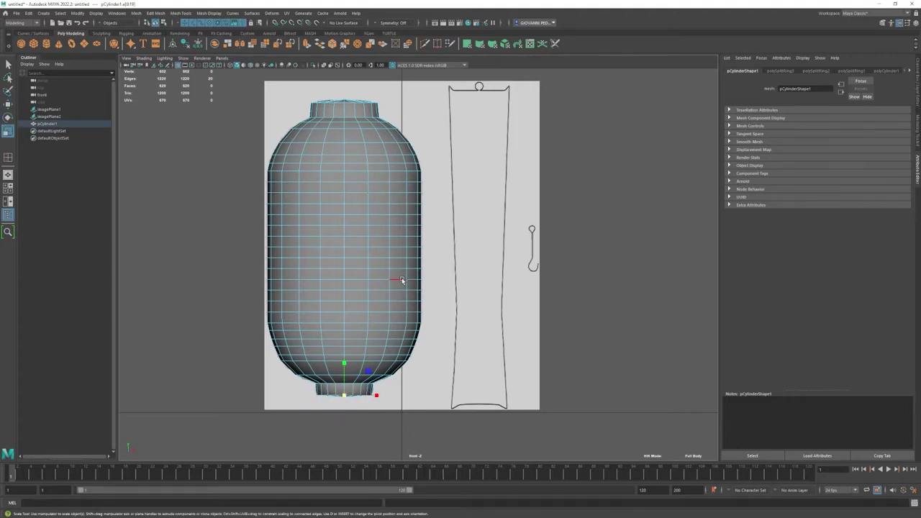
pyautogui.scroll(-2, 417, 266)
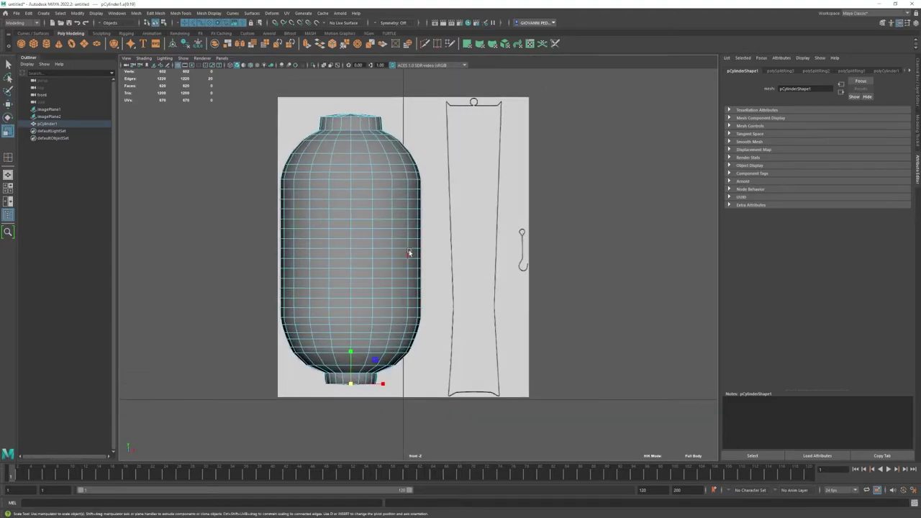
pyautogui.press('space')
pyautogui.rightClick(259, 277)
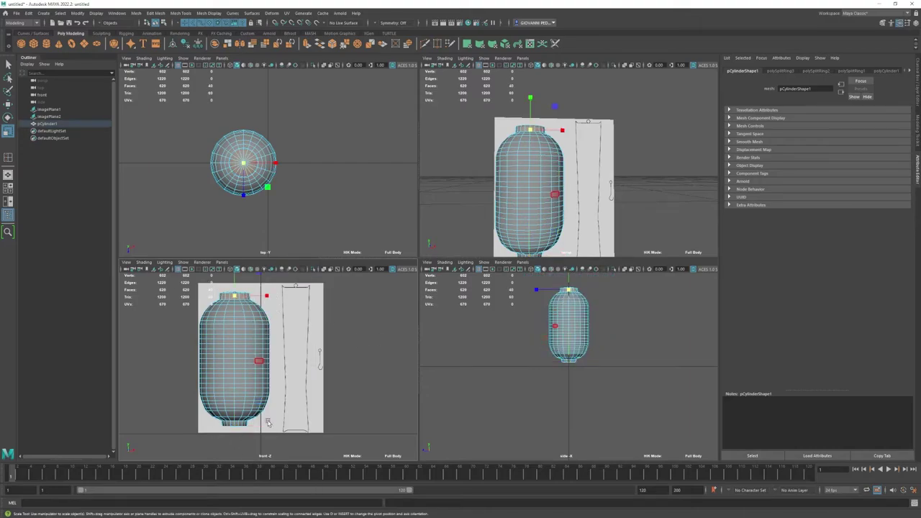
# Step: Delete the top and bottom cap faces to open both ends
pyautogui.press('q')
pyautogui.moveTo(182, 298); pyautogui.dragTo(261, 313)
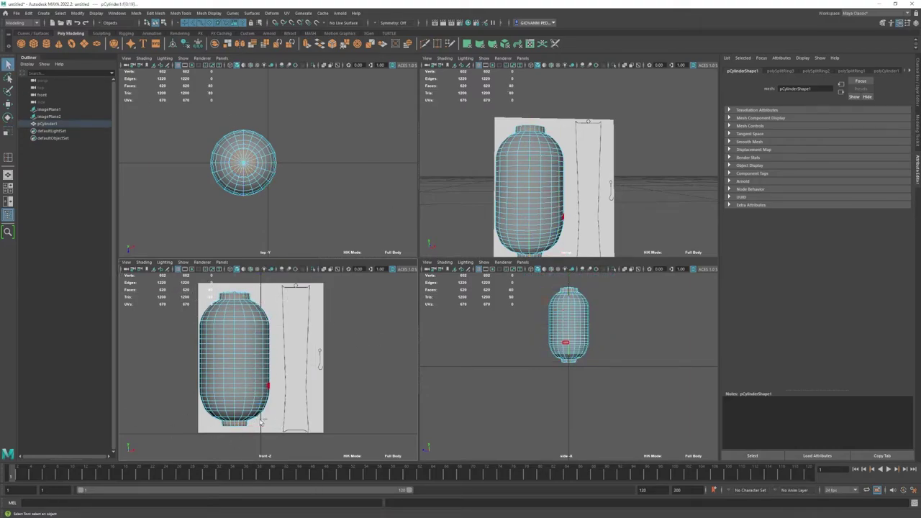
pyautogui.press('Delete')
pyautogui.scroll(3, 245, 162)
pyautogui.keyDown('alt'); pyautogui.moveTo(532, 180); pyautogui.dragTo(554, 173); pyautogui.keyUp('alt')
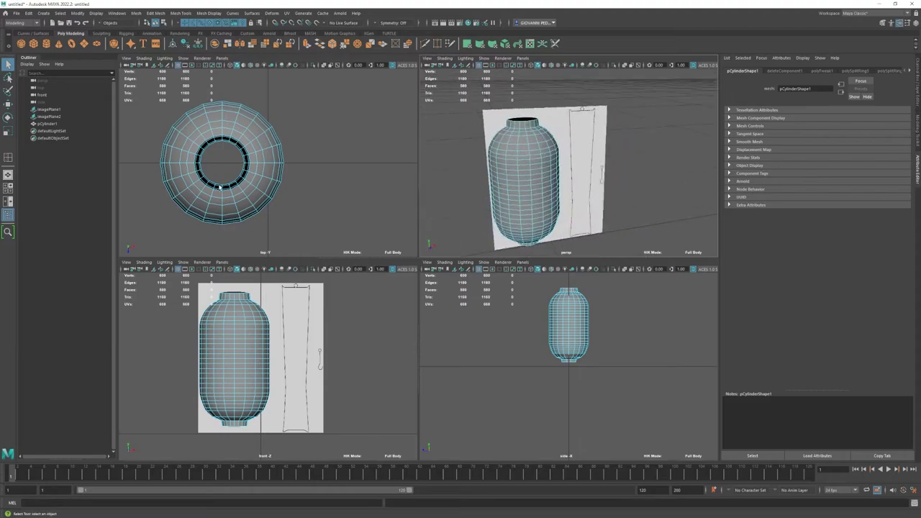
pyautogui.scroll(3, 162, 232)
# Step: Extrude the ring of faces around the top opening, undoing a trial scale
pyautogui.click(160, 230)
pyautogui.press('f')
pyautogui.keyDown('alt'); pyautogui.moveTo(514, 195); pyautogui.dragTo(536, 176); pyautogui.keyUp('alt')
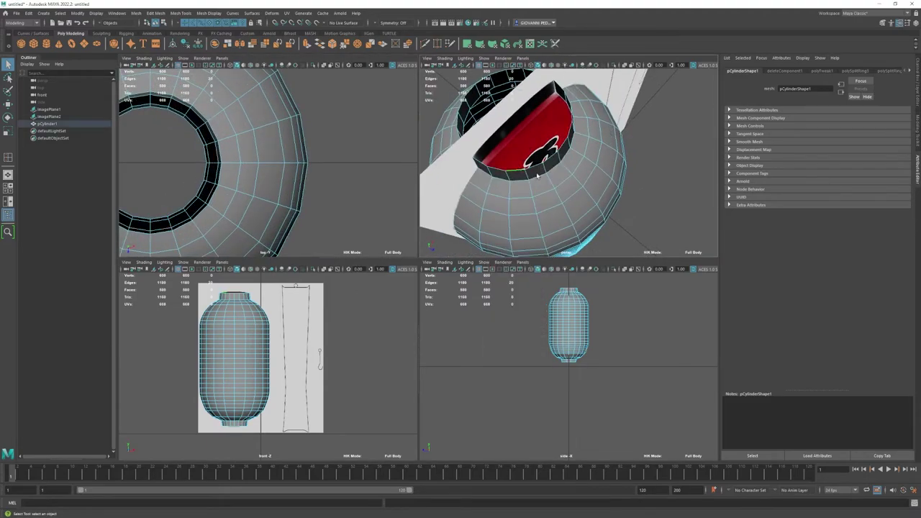
pyautogui.keyDown('ctrl'); pyautogui.moveTo(536, 195); pyautogui.dragTo(529, 237, button='right'); pyautogui.keyUp('ctrl')
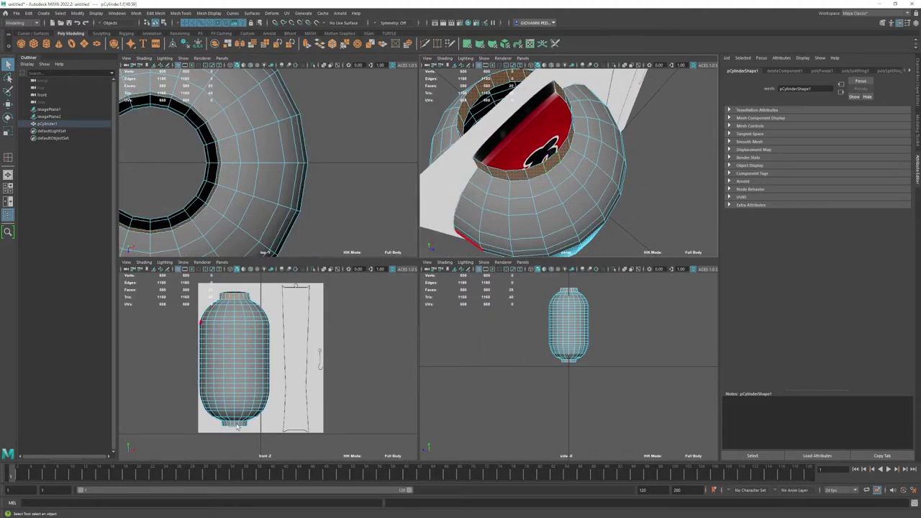
pyautogui.click(917, 126)
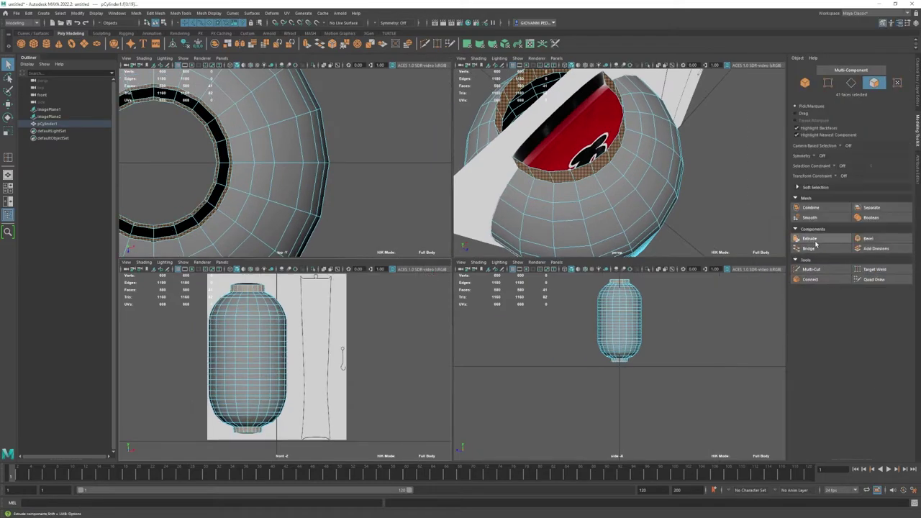
pyautogui.click(809, 238)
pyautogui.press('r')
pyautogui.moveTo(270, 313); pyautogui.dragTo(279, 291)
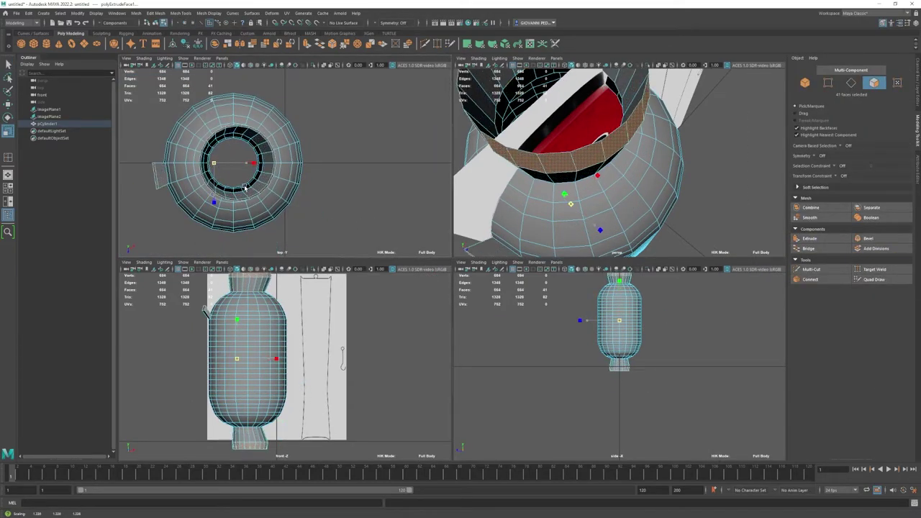
pyautogui.hotkey('ctrl', 'z')
# Step: Undo the extrusion and select the top rim edge loop
pyautogui.rightClick(579, 167)
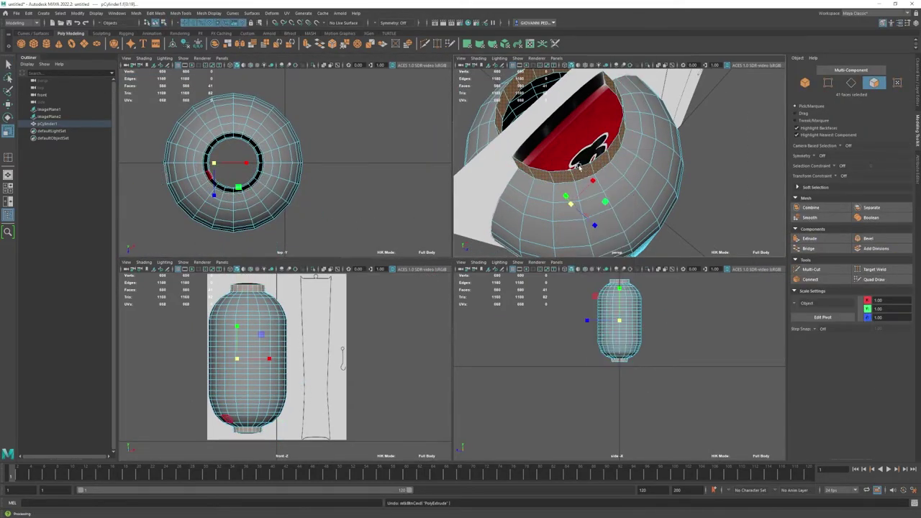
pyautogui.hotkey('ctrl', 'z')
pyautogui.moveTo(579, 167); pyautogui.dragTo(569, 154, button='right')
pyautogui.doubleClick(580, 167)
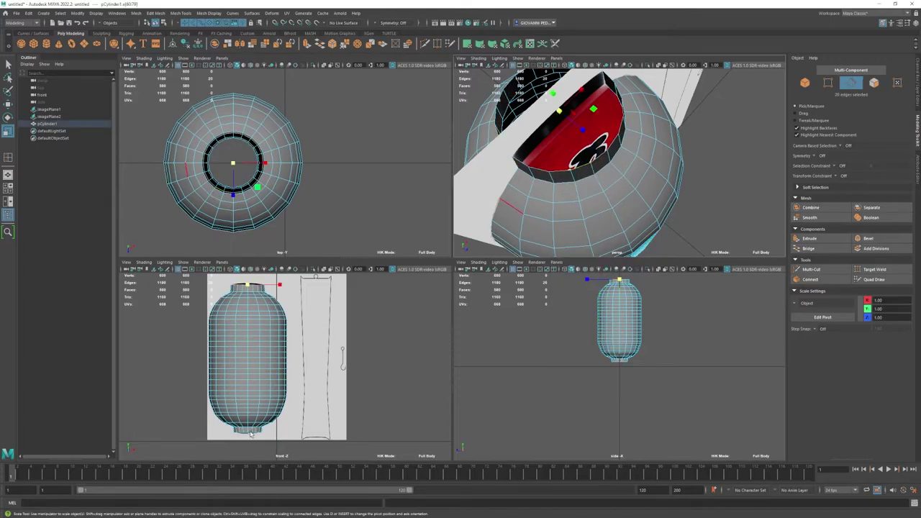
pyautogui.keyDown('alt'); pyautogui.moveTo(472, 76); pyautogui.dragTo(621, 266); pyautogui.keyUp('alt')
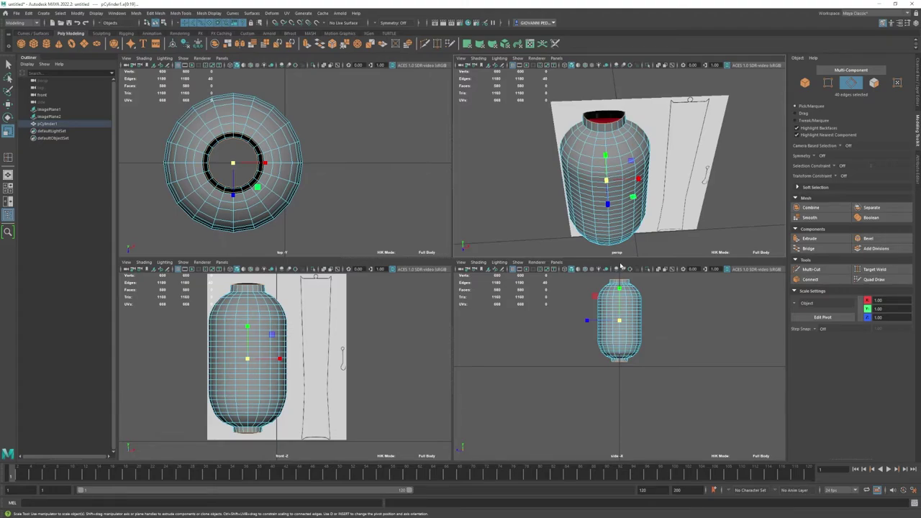
# Step: Undo the stray inward scale of the top rim and select the face loop around the top neck
pyautogui.scroll(3, 500, 204)
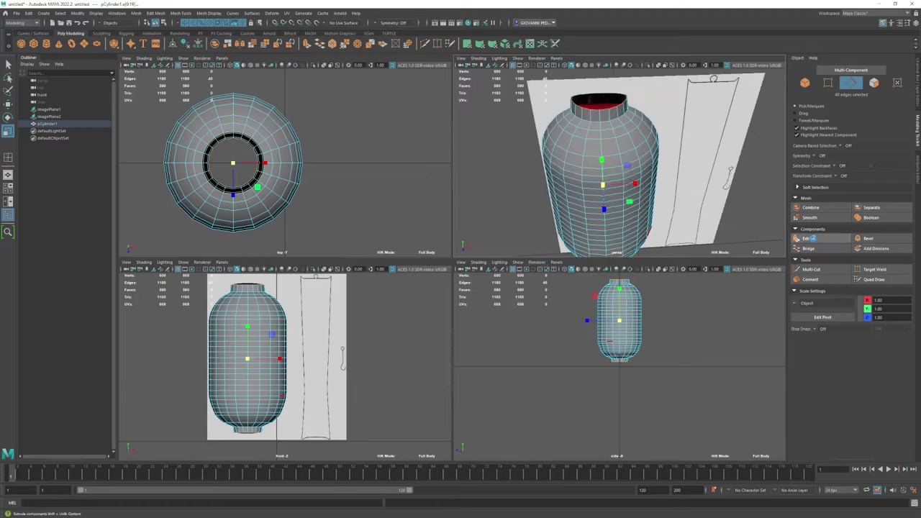
pyautogui.keyDown('shift'); pyautogui.moveTo(232, 163); pyautogui.dragTo(223, 164); pyautogui.keyUp('shift')
pyautogui.hotkey('ctrl', 'z')
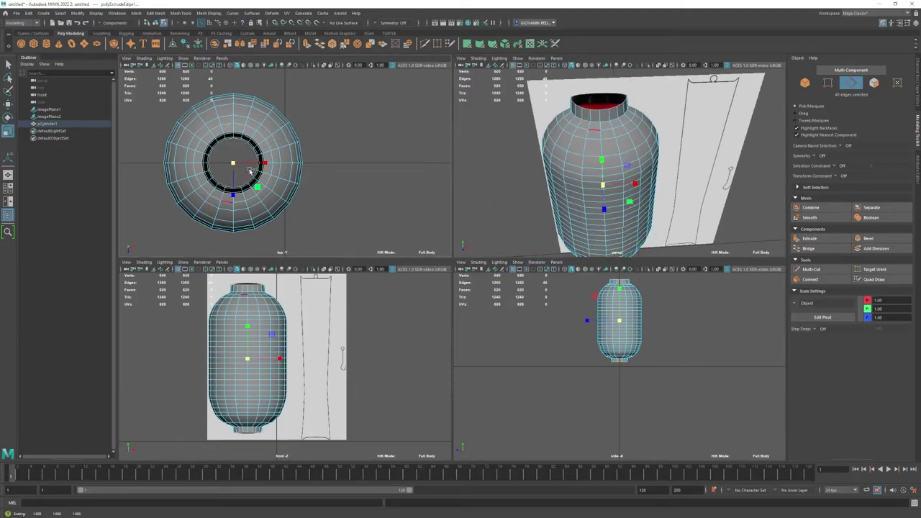
pyautogui.click(599, 121)
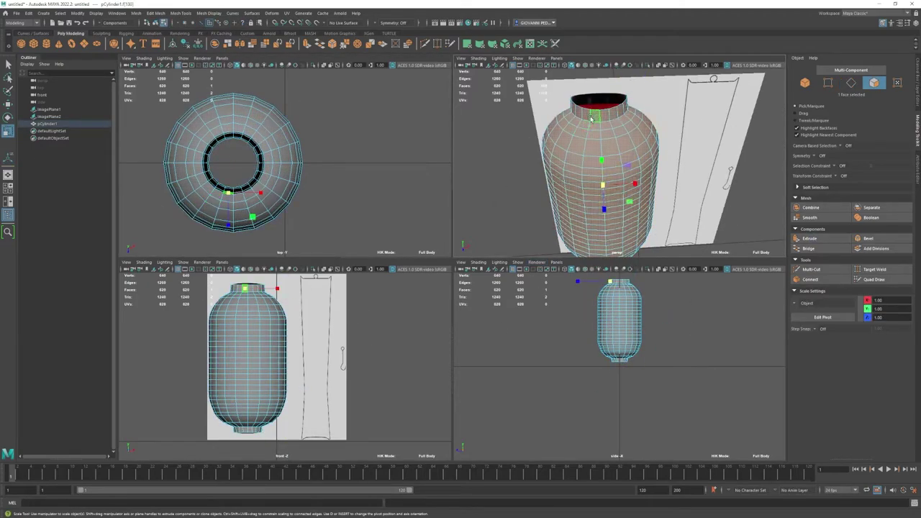
pyautogui.click(592, 130)
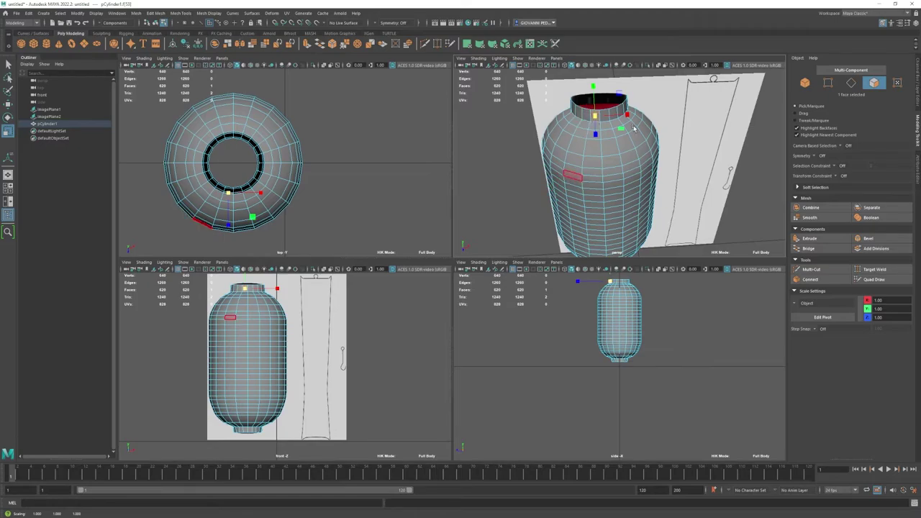
pyautogui.scroll(3, 633, 128)
pyautogui.doubleClick(597, 133)
# Step: Extrude the neck faces inward with negative Local Translate Z and 0.1 thickness
pyautogui.click(810, 238)
pyautogui.moveTo(741, 121)
pyautogui.mouseDown()
pyautogui.moveTo(732, 127)
pyautogui.moveTo(771, 113)
pyautogui.moveTo(804, 121)
pyautogui.mouseUp()
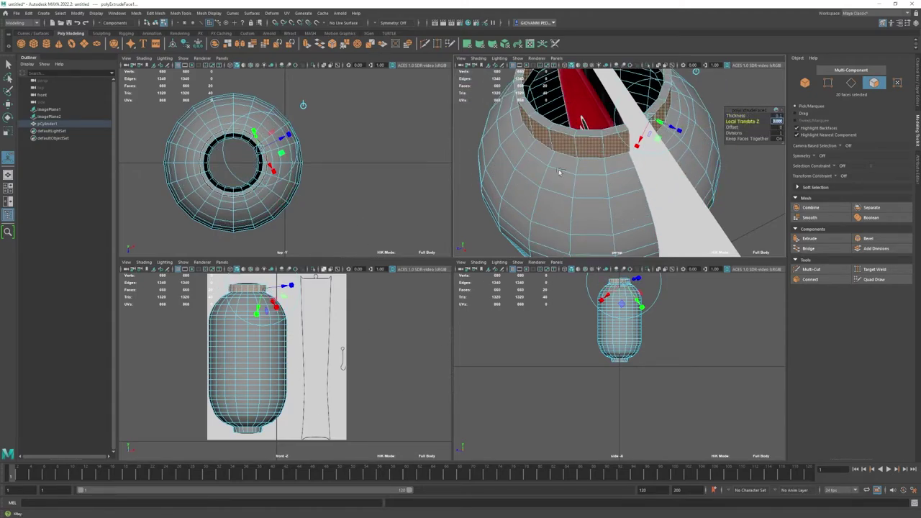
pyautogui.hotkey('ctrl', 'z')
pyautogui.hotkey('ctrl', 'z')
pyautogui.hotkey('ctrl', 'z')
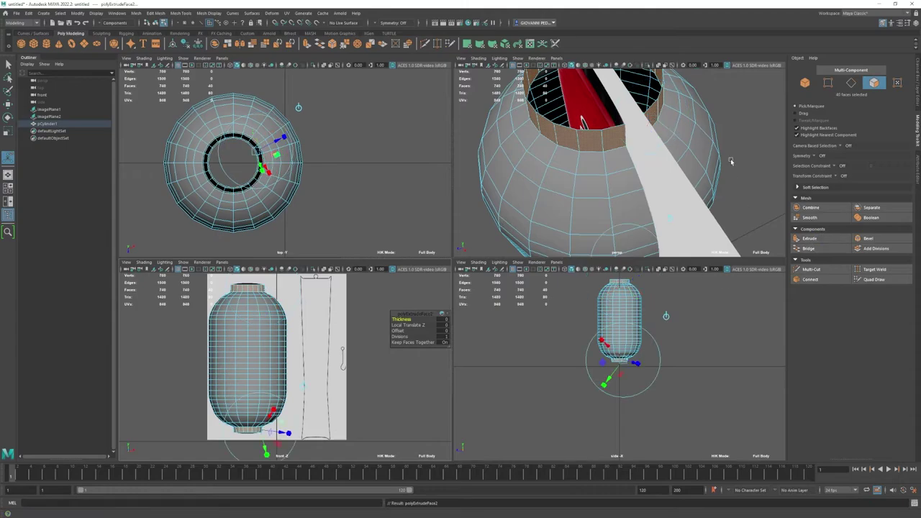
pyautogui.moveTo(414, 320); pyautogui.dragTo(377, 274)
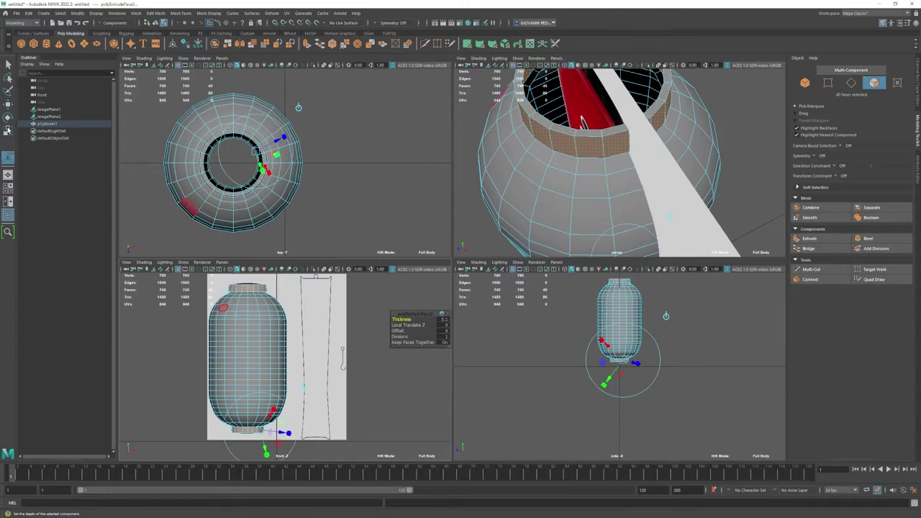
# Step: Undo the extra scale and earlier steps, adjusting the face selection on the lantern body
pyautogui.hotkey('ctrl', 'z')
pyautogui.hotkey('ctrl', 'z')
pyautogui.hotkey('ctrl', 'z')
pyautogui.hotkey('ctrl', 'z')
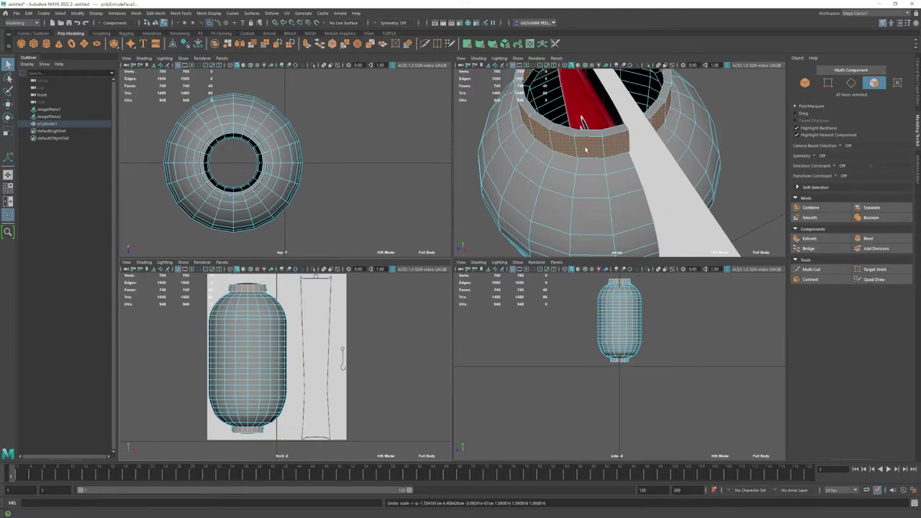
pyautogui.hotkey('ctrl', 'z')
pyautogui.hotkey('ctrl', 'z')
pyautogui.hotkey('ctrl', 'z')
pyautogui.hotkey('ctrl', 'z')
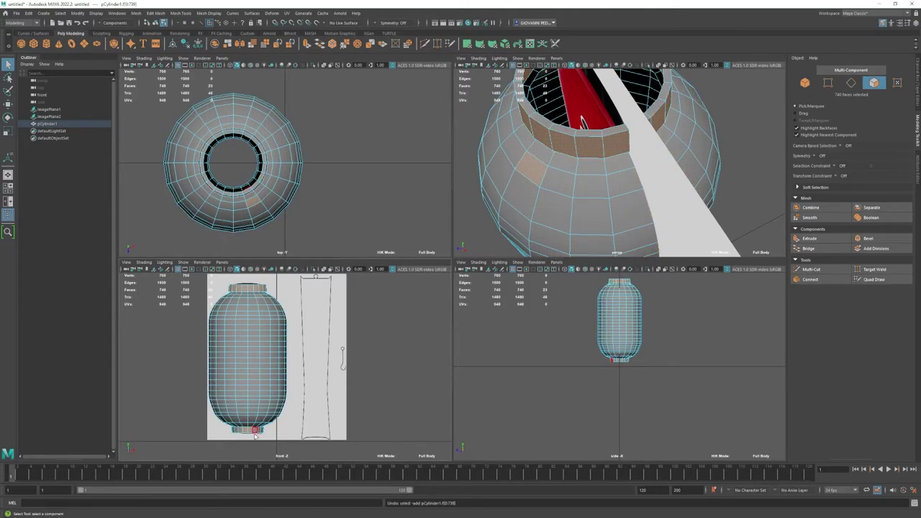
pyautogui.hotkey('ctrl', 'z')
pyautogui.keyDown('ctrl'); pyautogui.click(544, 166); pyautogui.keyUp('ctrl')
pyautogui.keyDown('alt'); pyautogui.moveTo(545, 166); pyautogui.dragTo(544, 131); pyautogui.keyUp('alt')
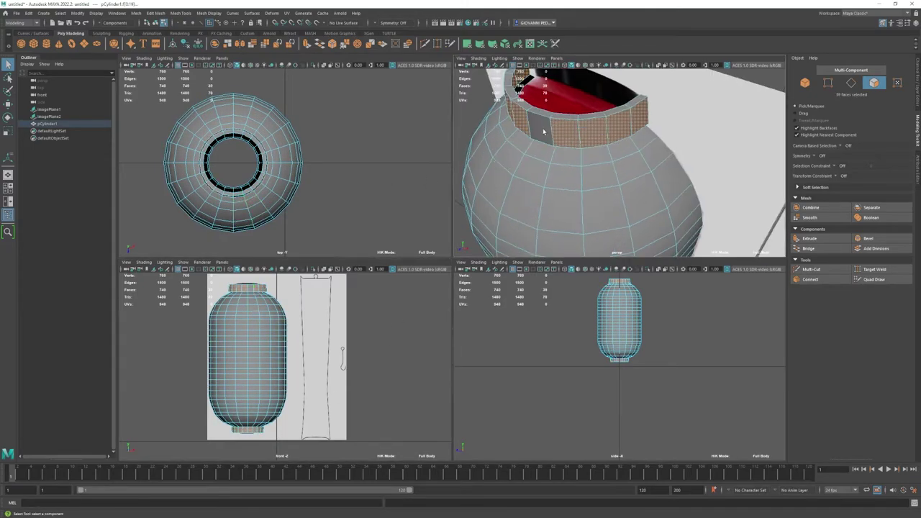
pyautogui.keyDown('shift'); pyautogui.click(515, 164); pyautogui.keyUp('shift')
pyautogui.keyDown('alt'); pyautogui.moveTo(515, 164); pyautogui.dragTo(670, 169); pyautogui.keyUp('alt')
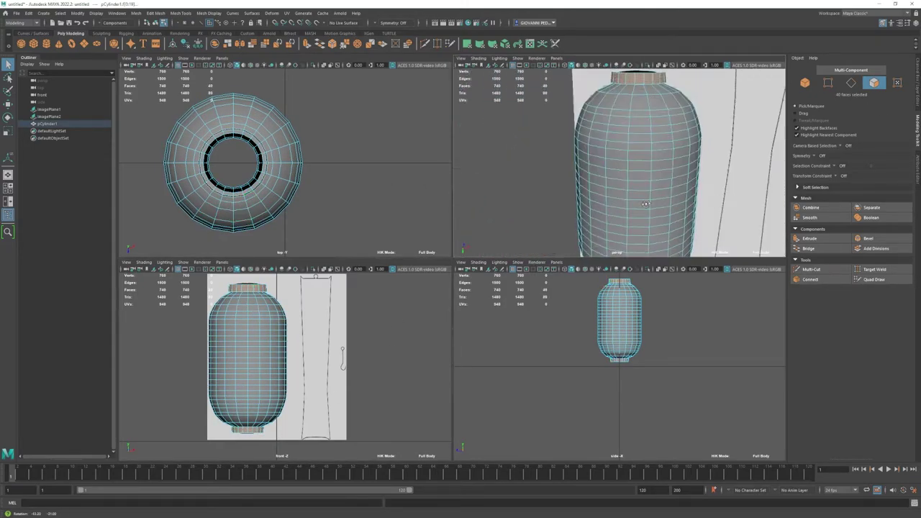
# Step: Undo the accidental nesting of imagePlane1 under the other reference image and the stray scale
pyautogui.click(46, 109)
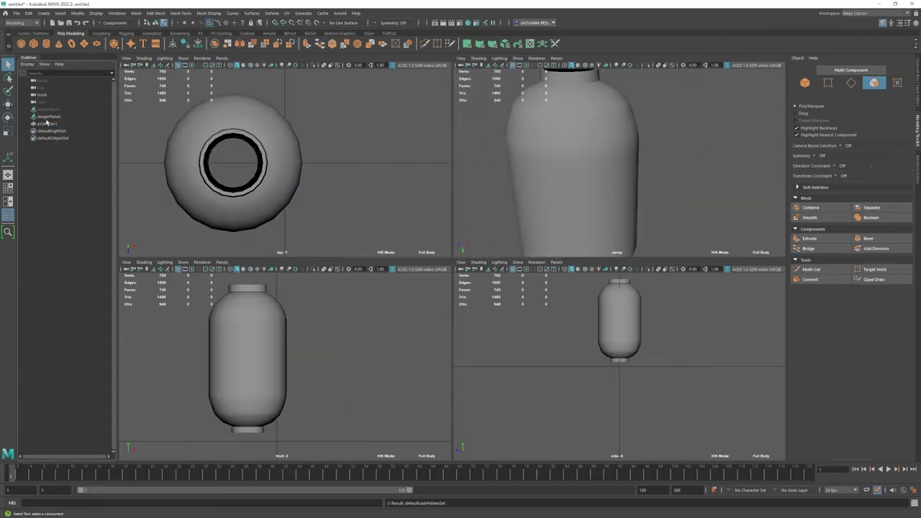
pyautogui.moveTo(49, 109); pyautogui.dragTo(49, 116, button='middle')
pyautogui.scroll(-5, 302, 174)
pyautogui.scroll(5, 302, 173)
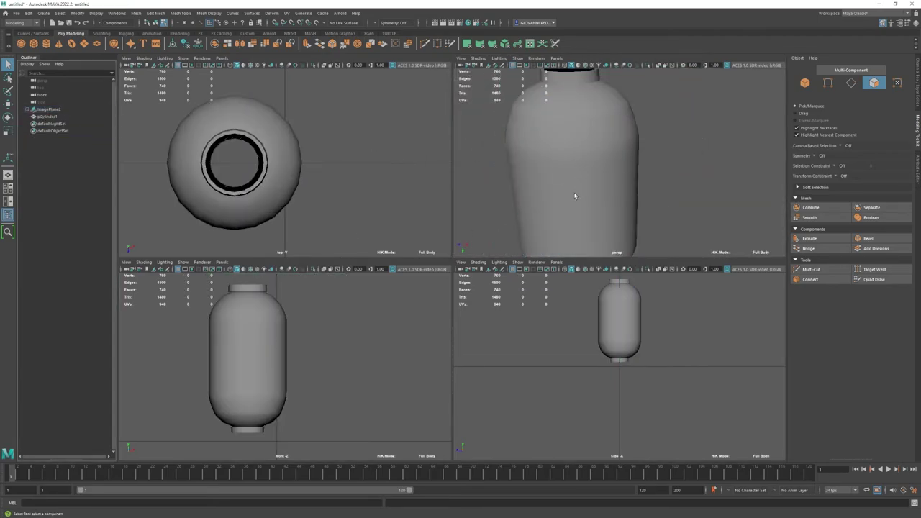
pyautogui.hotkey('ctrl', 'z')
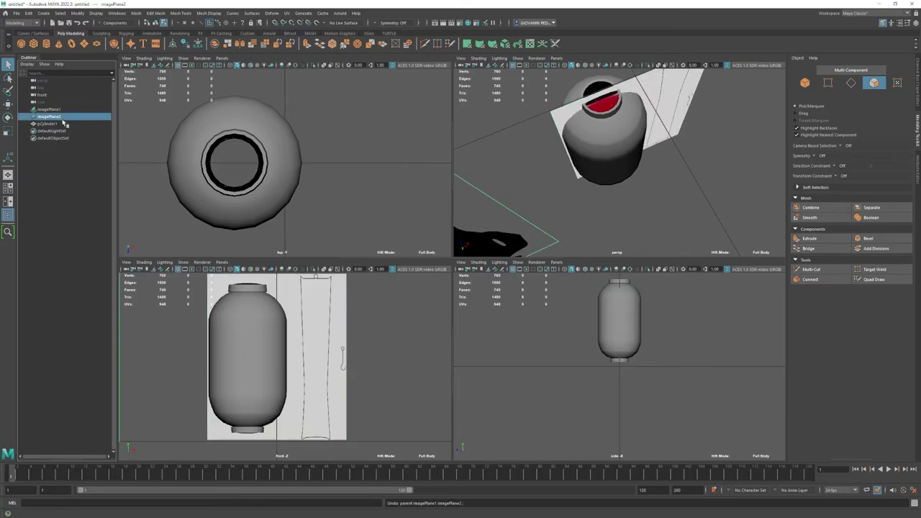
pyautogui.hotkey('ctrl', 'z')
pyautogui.hotkey('ctrl', 'z')
pyautogui.hotkey('ctrl', 'z')
pyautogui.hotkey('ctrl', 'z')
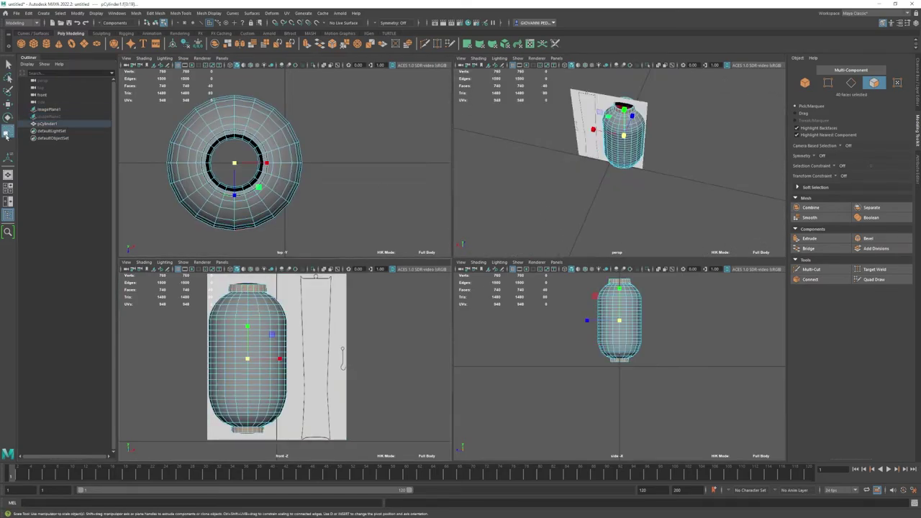
pyautogui.press('r')
pyautogui.hotkey('ctrl', 'z')
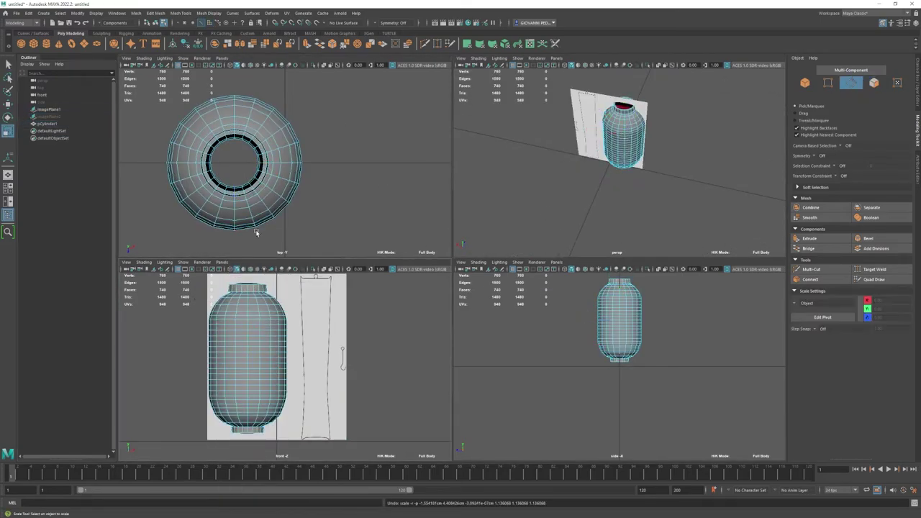
# Step: Select the top opening's edge loop and undo a failed resize of it
pyautogui.scroll(5, 578, 187)
pyautogui.doubleClick(593, 128)
pyautogui.moveTo(593, 129)
pyautogui.mouseDown()
pyautogui.moveTo(612, 127)
pyautogui.moveTo(552, 175)
pyautogui.moveTo(576, 158)
pyautogui.moveTo(562, 172)
pyautogui.mouseUp()
pyautogui.hotkey('ctrl', 'z')
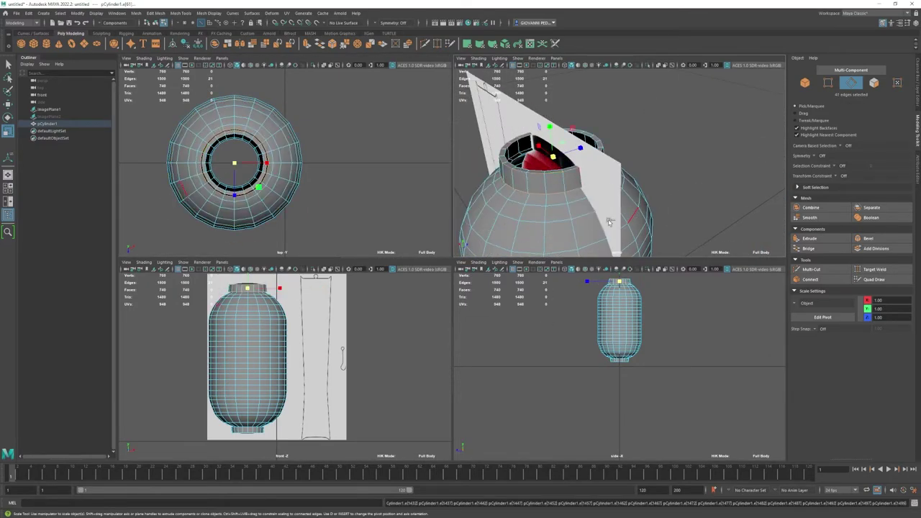
pyautogui.hotkey('ctrl', 'z')
pyautogui.hotkey('ctrl', 'z')
pyautogui.hotkey('ctrl', 'z')
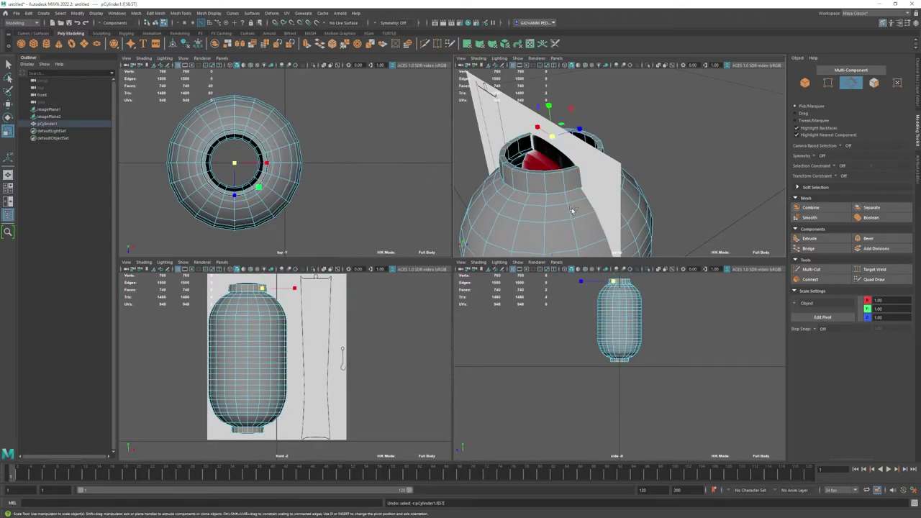
# Step: Extrude the top rim edges into a collar, show the front view textured, and undo a bad scale
pyautogui.keyDown('shift'); pyautogui.moveTo(536, 162); pyautogui.dragTo(503, 150, button='right'); pyautogui.keyUp('shift')
pyautogui.press('r')
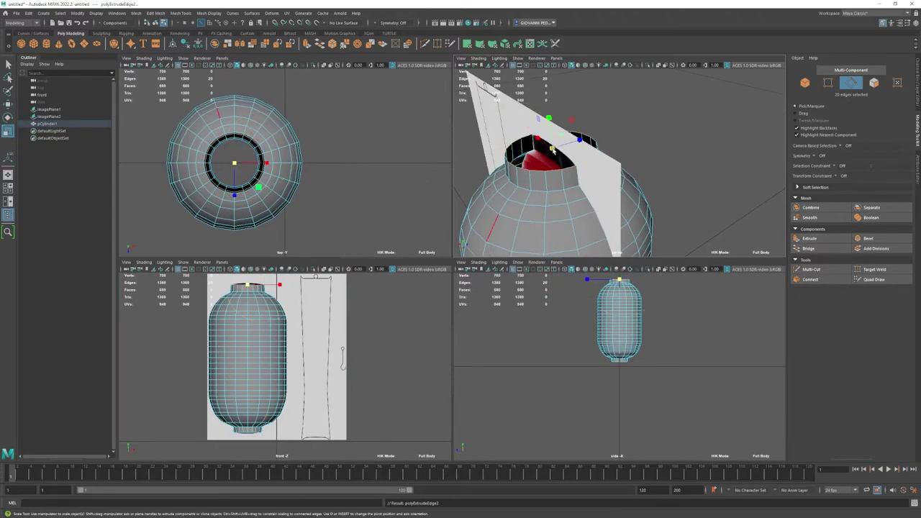
pyautogui.keyDown('alt'); pyautogui.moveTo(568, 209); pyautogui.dragTo(594, 219); pyautogui.keyUp('alt')
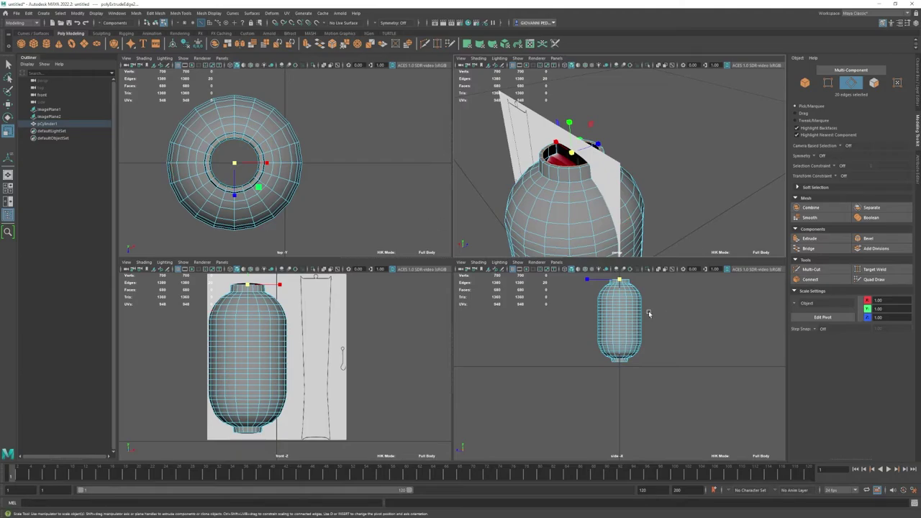
pyautogui.click(165, 262)
pyautogui.press('6')
pyautogui.scroll(5, 280, 367)
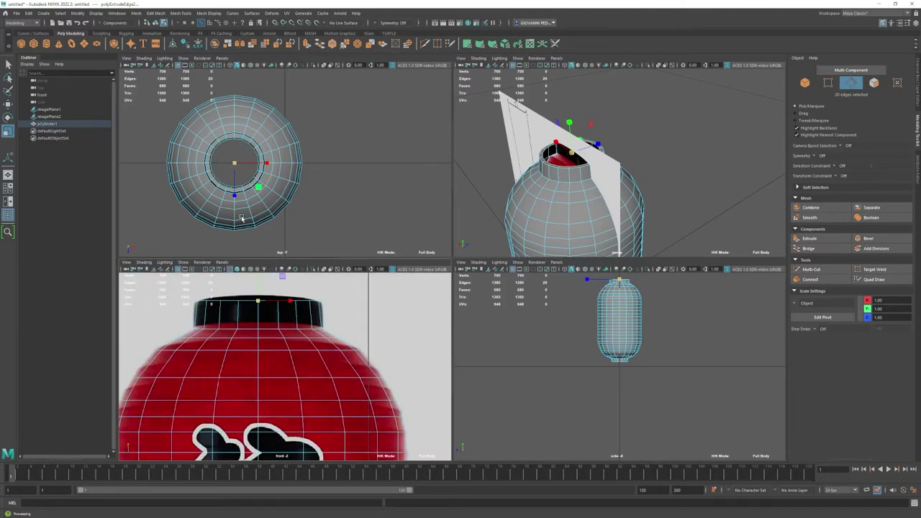
pyautogui.hotkey('ctrl', 'z')
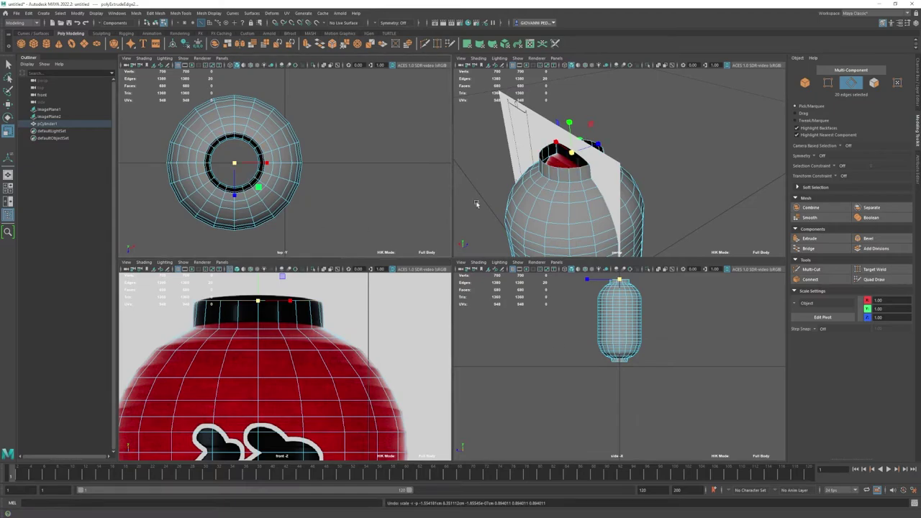
pyautogui.scroll(5, 619, 339)
# Step: Extrude the bottom edge loop, then extrude the top rim loop into a second rim ring
pyautogui.doubleClick(600, 337)
pyautogui.hotkey('ctrl', 'e')
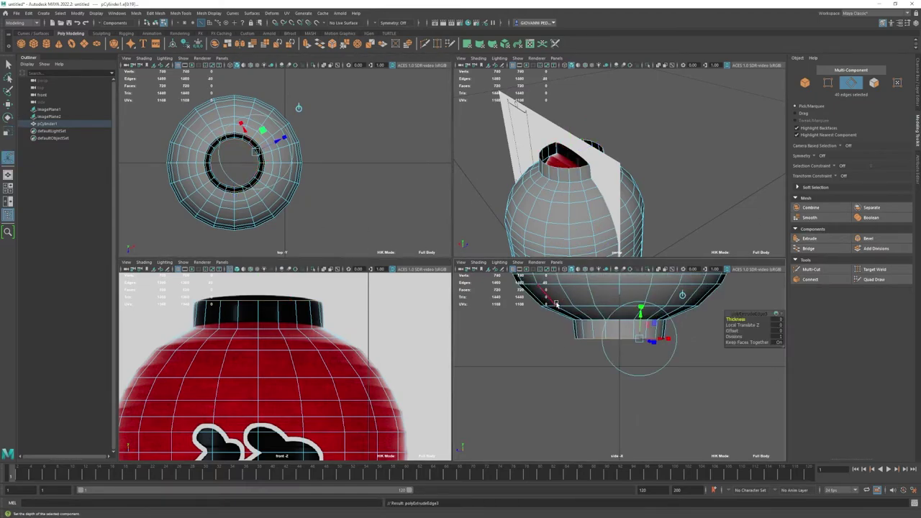
pyautogui.doubleClick(287, 324)
pyautogui.press('r')
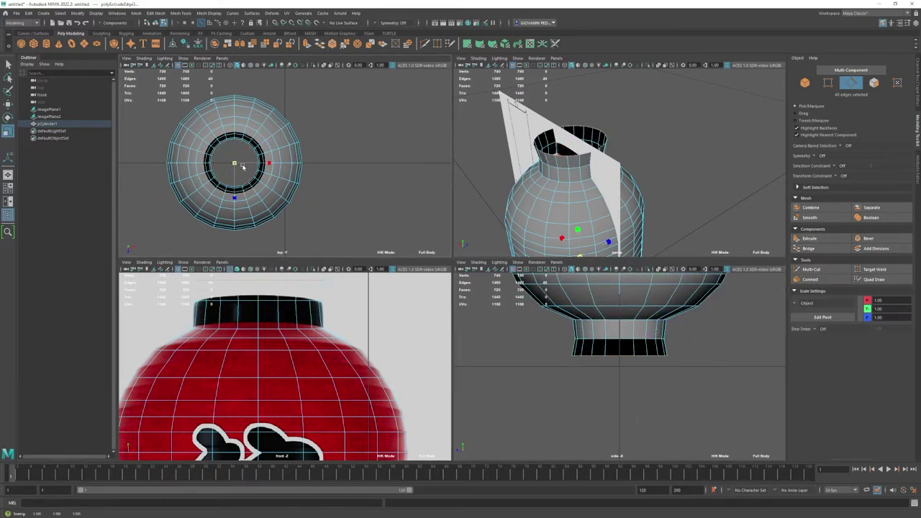
pyautogui.scroll(3, 206, 160)
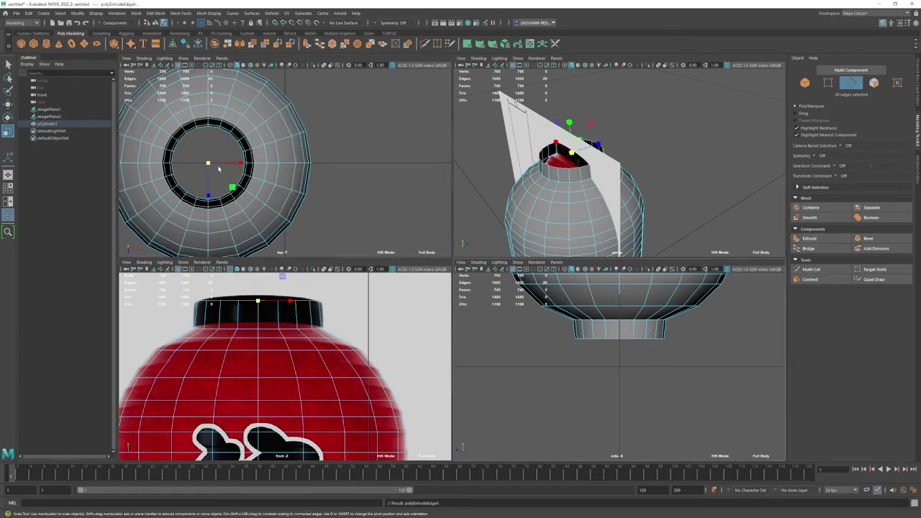
pyautogui.keyDown('shift'); pyautogui.moveTo(208, 163); pyautogui.dragTo(223, 164); pyautogui.keyUp('shift')
pyautogui.scroll(3, 275, 163)
pyautogui.moveTo(503, 201)
pyautogui.keyDown('alt'); pyautogui.mouseDown()
pyautogui.moveTo(544, 209)
pyautogui.moveTo(518, 209)
pyautogui.mouseUp(); pyautogui.keyUp('alt')
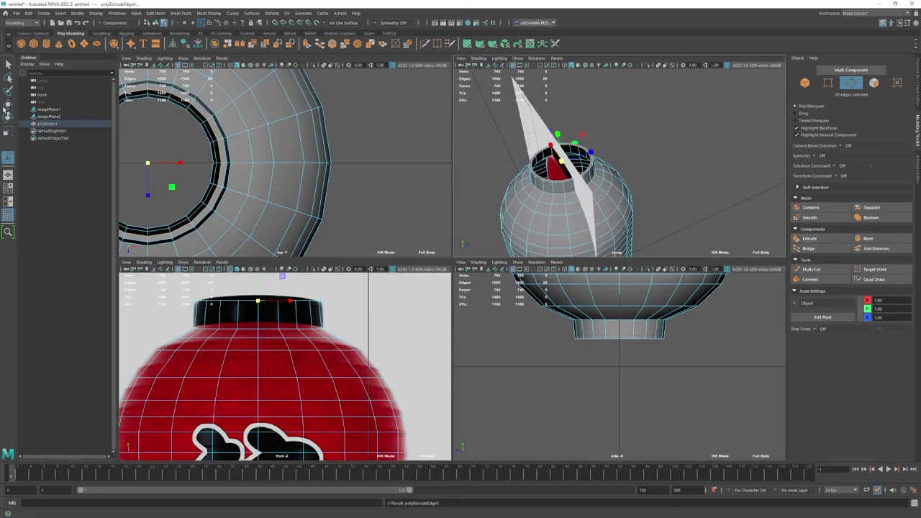
# Step: Extrude another edge loop and shrink the bottom loop to narrow the lantern's neck
pyautogui.hotkey('ctrl', 'e')
pyautogui.hotkey('shift', 'a')
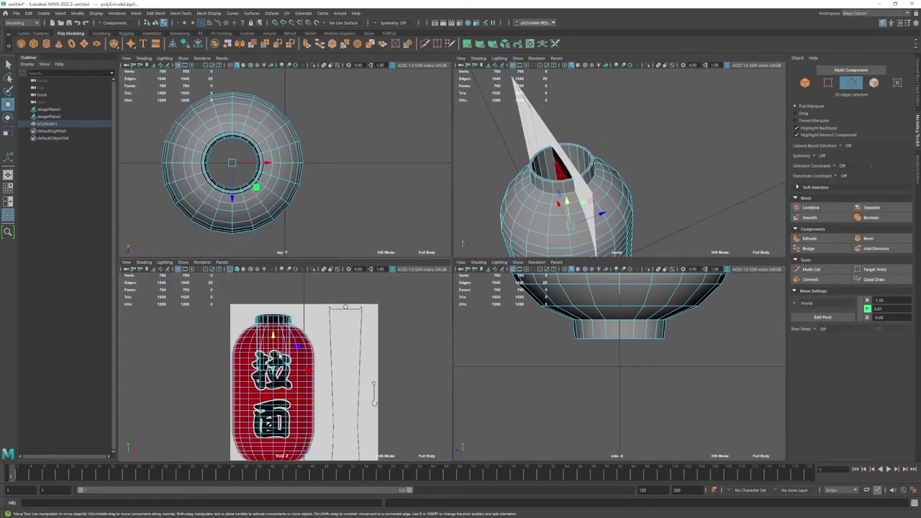
pyautogui.press('w')
pyautogui.keyDown('alt'); pyautogui.moveTo(555, 178); pyautogui.dragTo(582, 160); pyautogui.keyUp('alt')
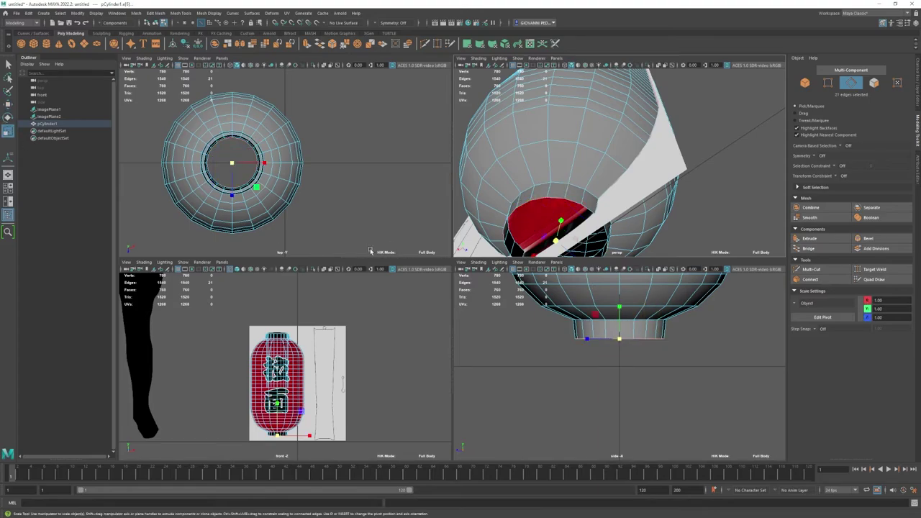
pyautogui.rightClick(232, 159)
pyautogui.scroll(3, 252, 192)
pyautogui.moveTo(189, 168); pyautogui.dragTo(177, 164)
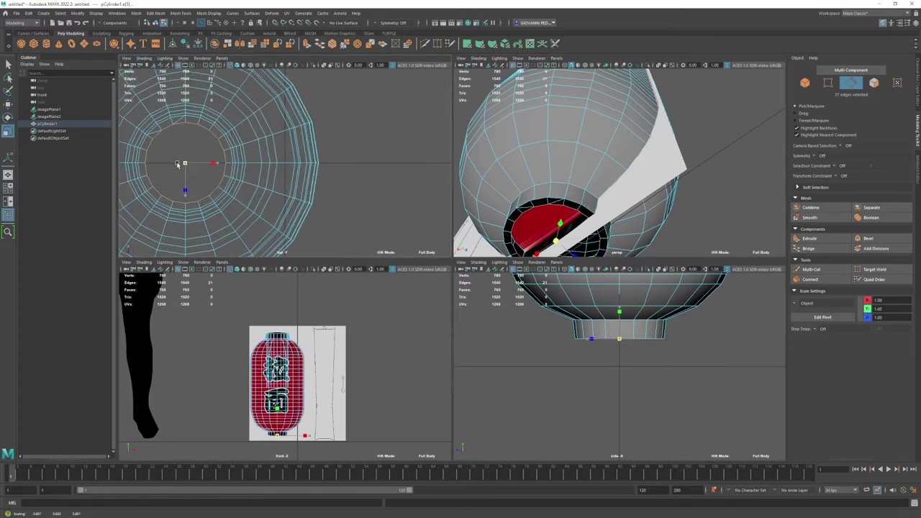
pyautogui.keyDown('alt'); pyautogui.moveTo(590, 180); pyautogui.dragTo(647, 204); pyautogui.keyUp('alt')
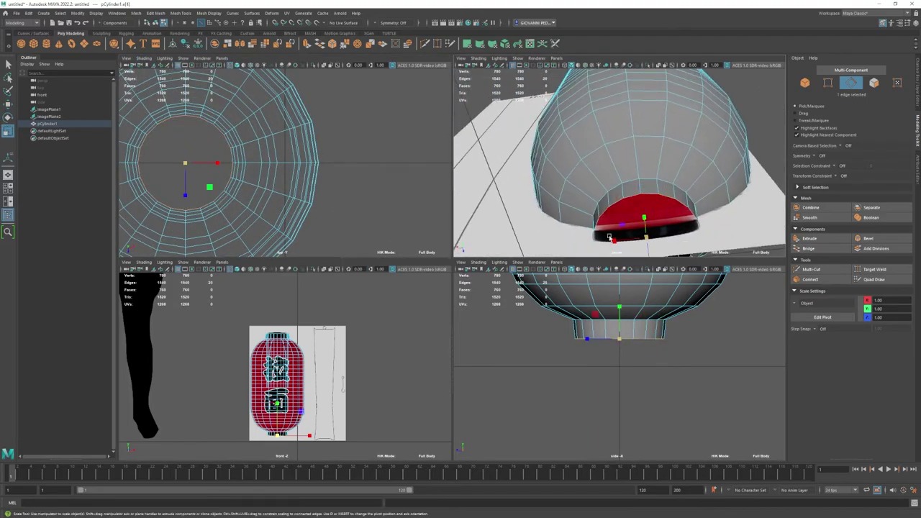
# Step: Extrude the bottom edge loop, undo a bad extrusion, rescale it, and extrude again for the rim
pyautogui.hotkey('ctrl', 'e')
pyautogui.moveTo(604, 180)
pyautogui.keyDown('alt'); pyautogui.mouseDown()
pyautogui.moveTo(564, 299)
pyautogui.moveTo(587, 229)
pyautogui.moveTo(568, 187)
pyautogui.mouseUp(); pyautogui.keyUp('alt')
pyautogui.click(810, 238)
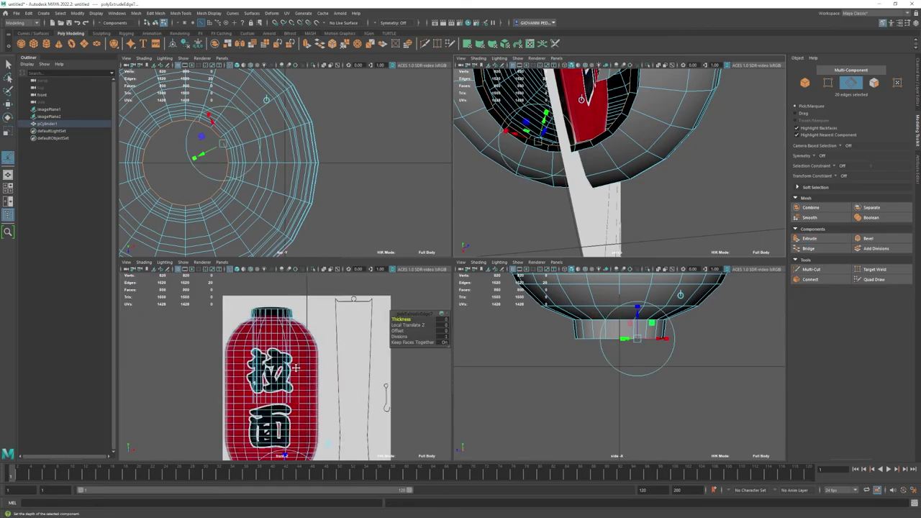
pyautogui.press('w')
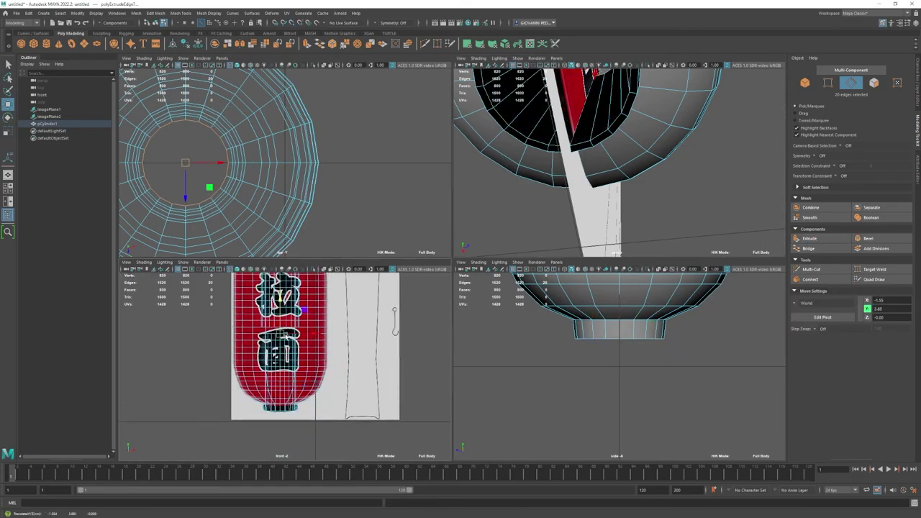
pyautogui.hotkey('ctrl', 'z')
pyautogui.hotkey('ctrl', 'z')
pyautogui.press('r')
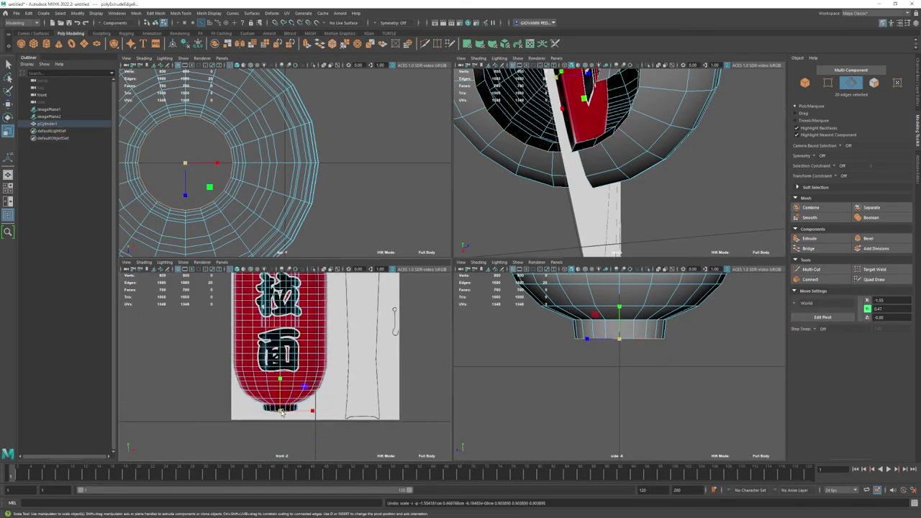
pyautogui.moveTo(282, 411); pyautogui.dragTo(278, 413)
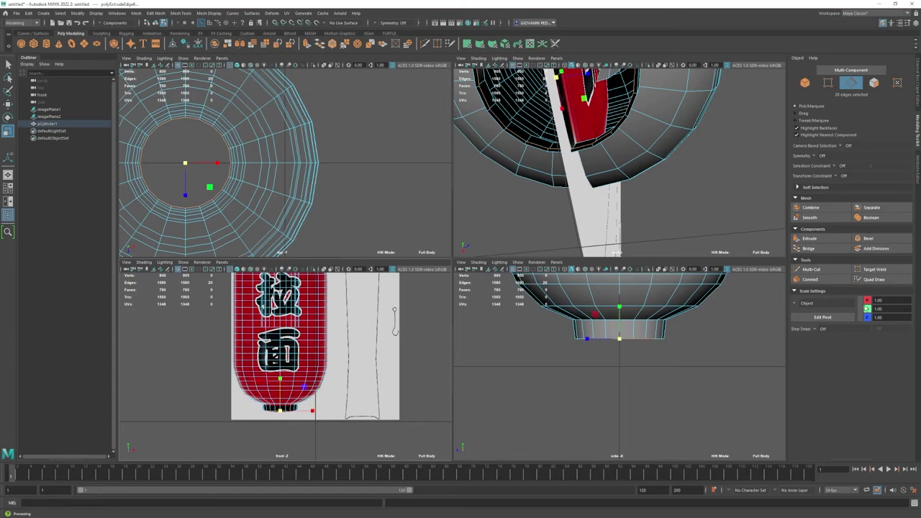
pyautogui.click(809, 238)
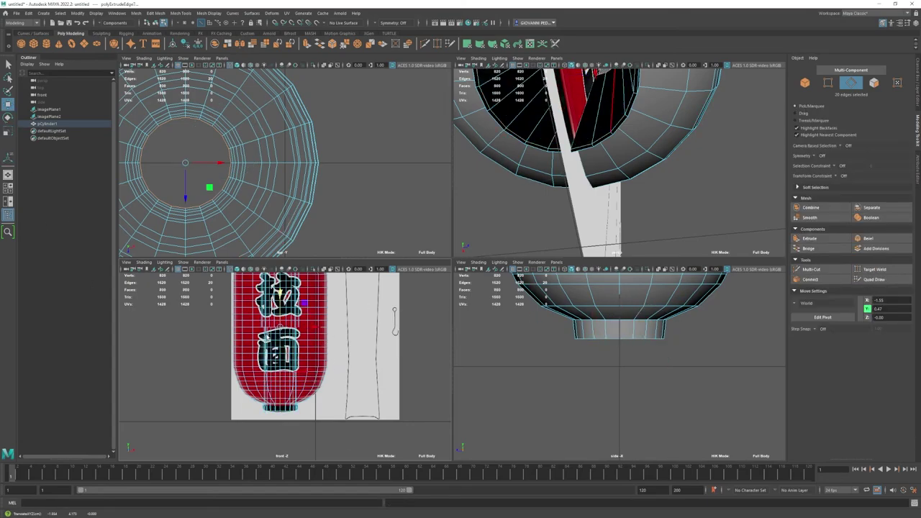
pyautogui.scroll(3, 402, 321)
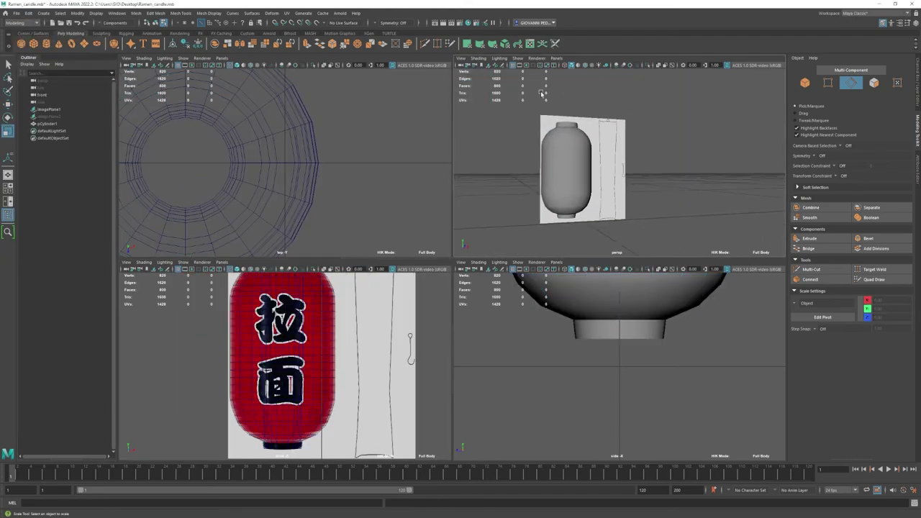
# Step: In the maximised front view, connect and sew the selected lantern edges, then return to perspective
pyautogui.keyDown('alt'); pyautogui.moveTo(541, 92); pyautogui.dragTo(503, 200); pyautogui.keyUp('alt')
pyautogui.press('space')
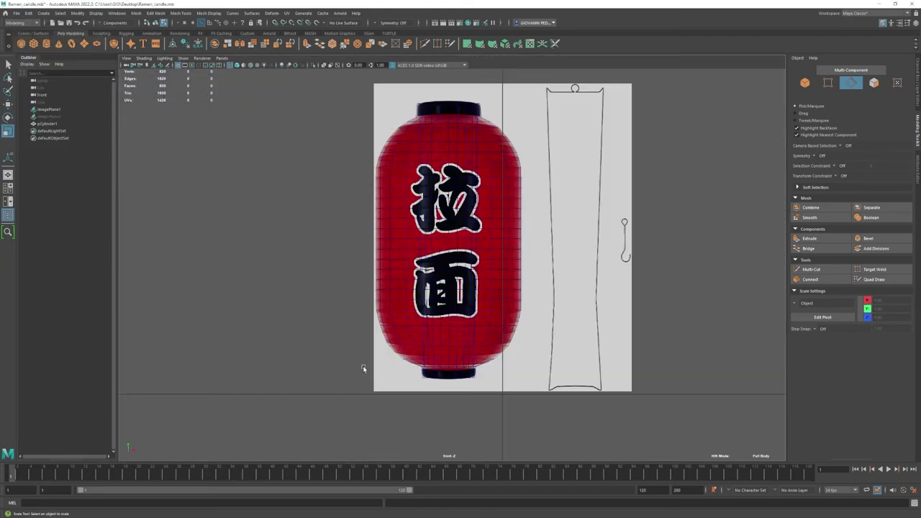
pyautogui.click(181, 13)
pyautogui.click(170, 75)
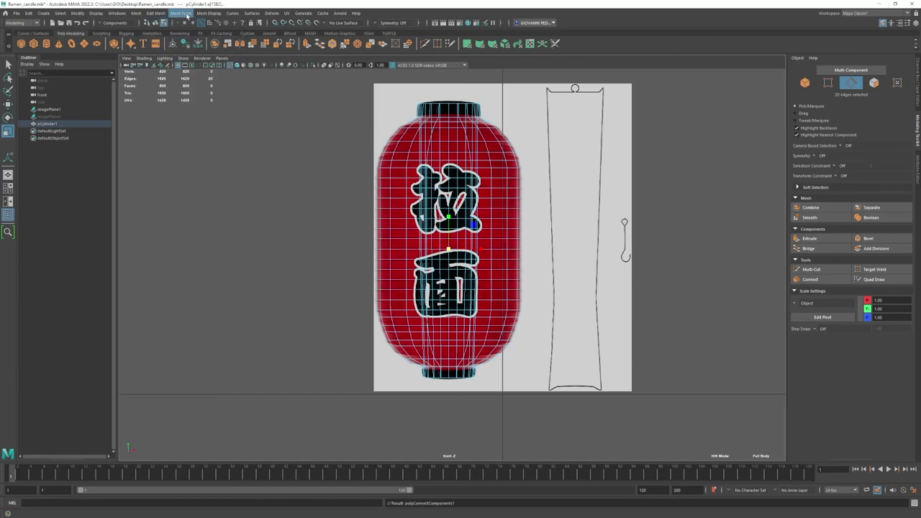
pyautogui.click(180, 13)
pyautogui.click(205, 72)
pyautogui.scroll(-2, 314, 144)
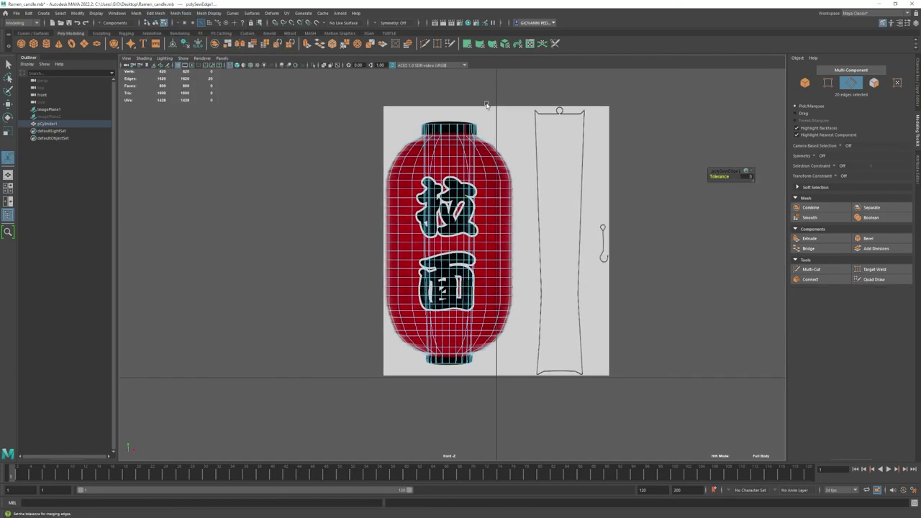
pyautogui.press('space')
pyautogui.press('space')
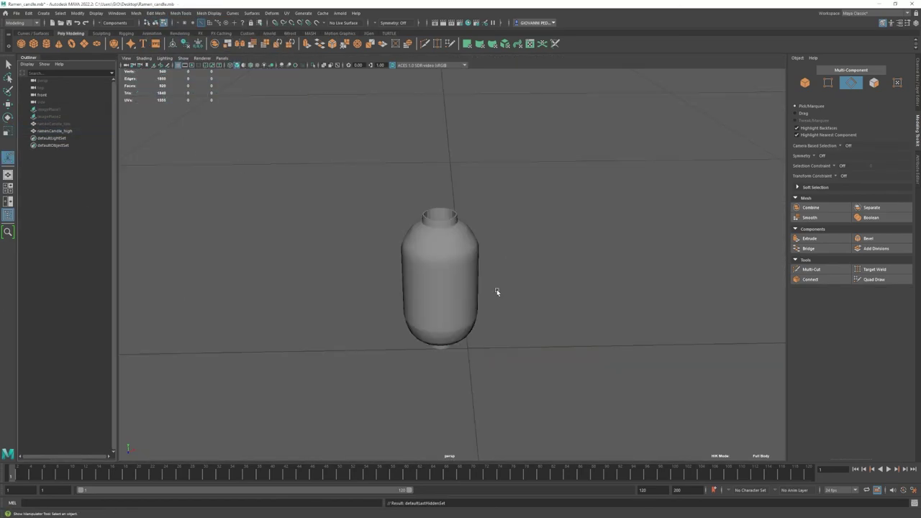